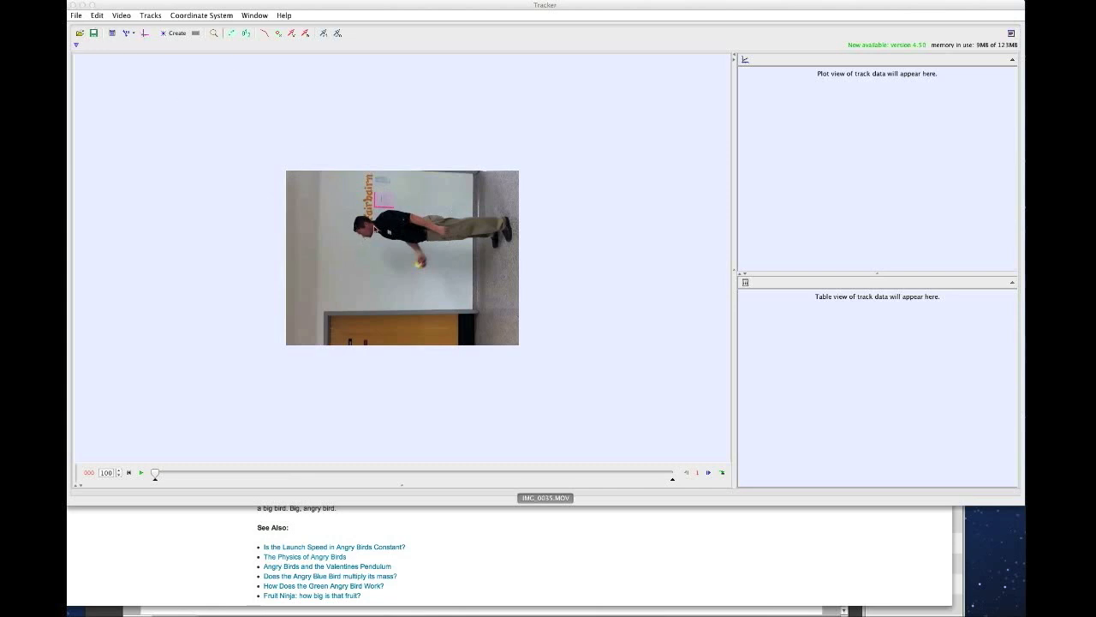
left_click(76, 16)
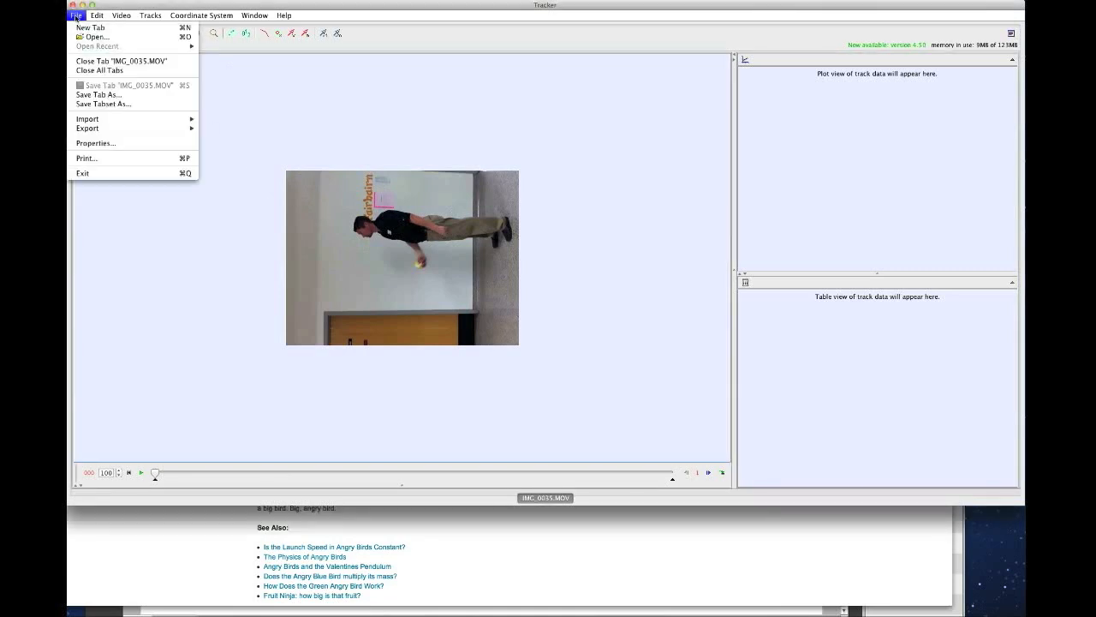
mouse_move(136, 122)
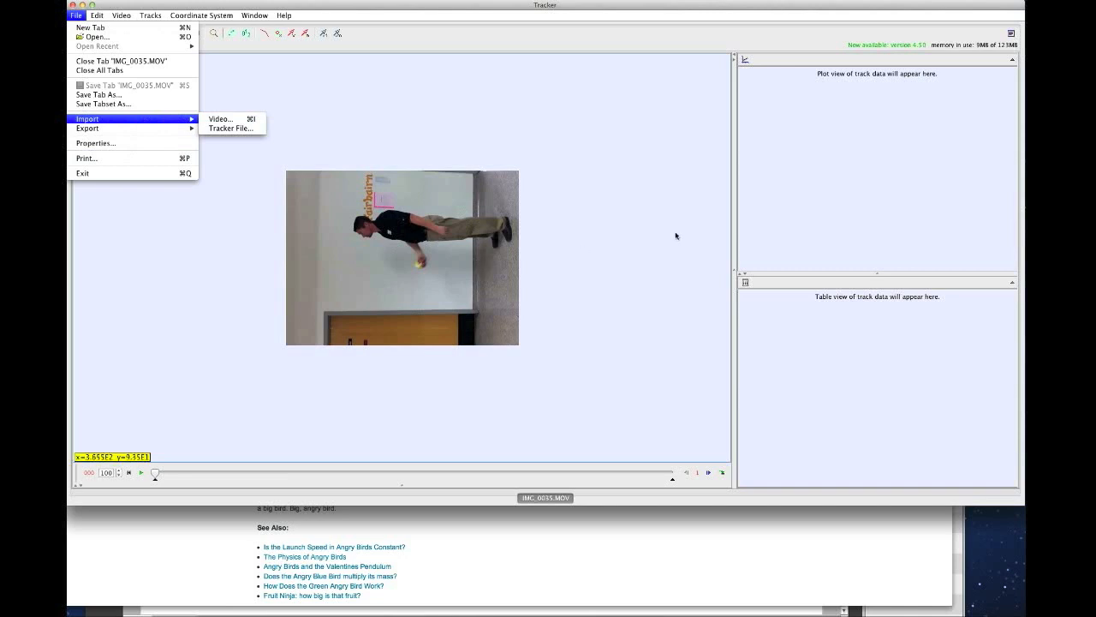
left_click(614, 223)
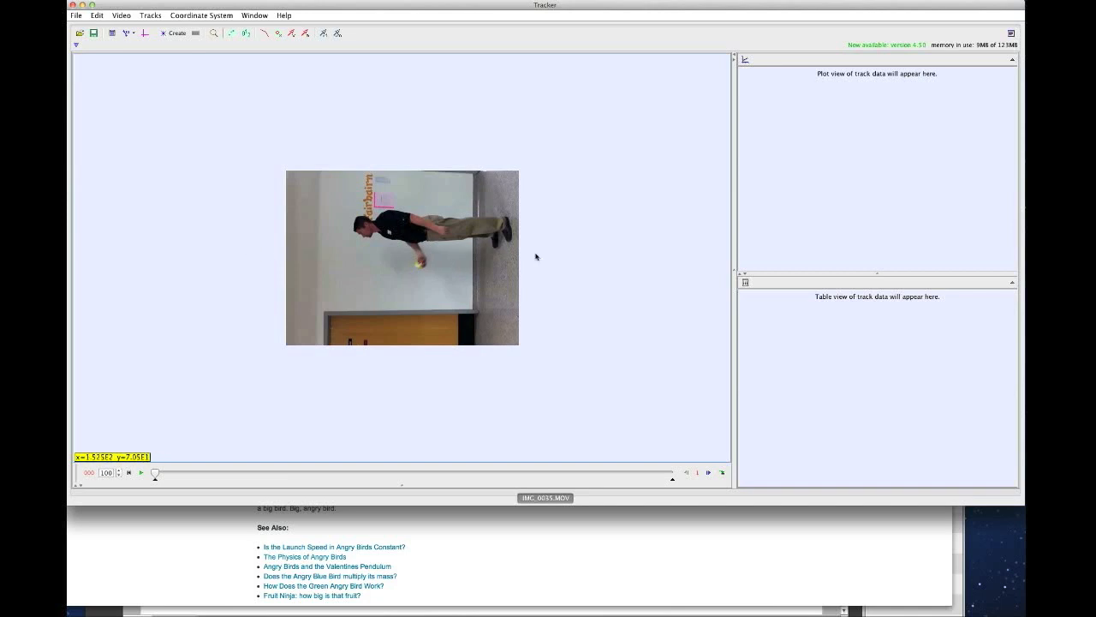
- Set the video's existing Rotate filter to -90° so the man stands upright, and close the filter settings
left_click(126, 17)
mouse_move(176, 106)
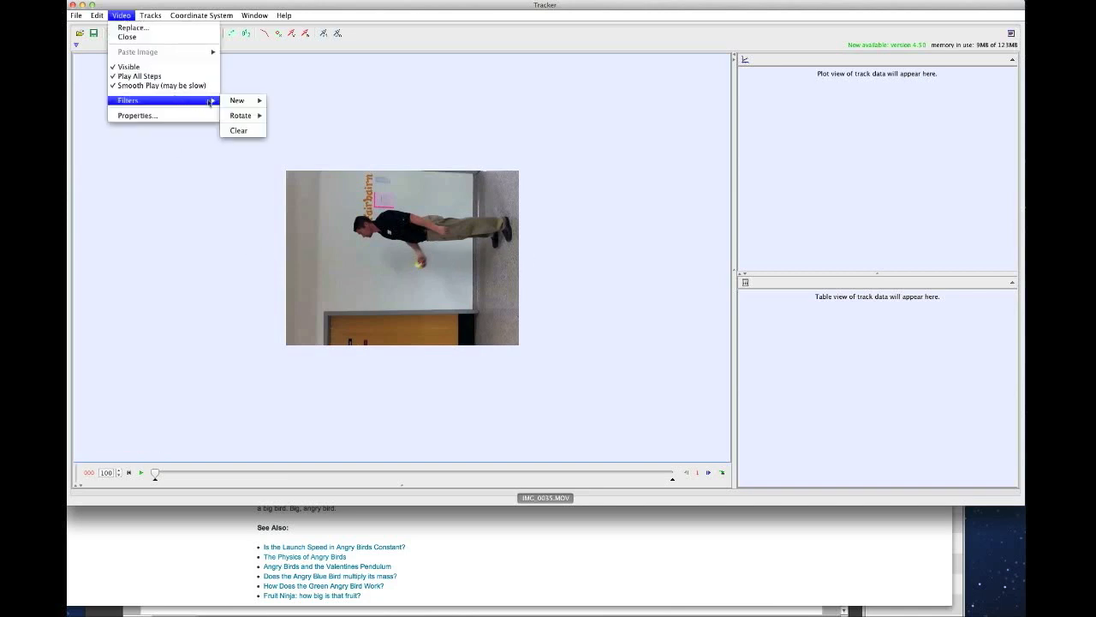
mouse_move(257, 122)
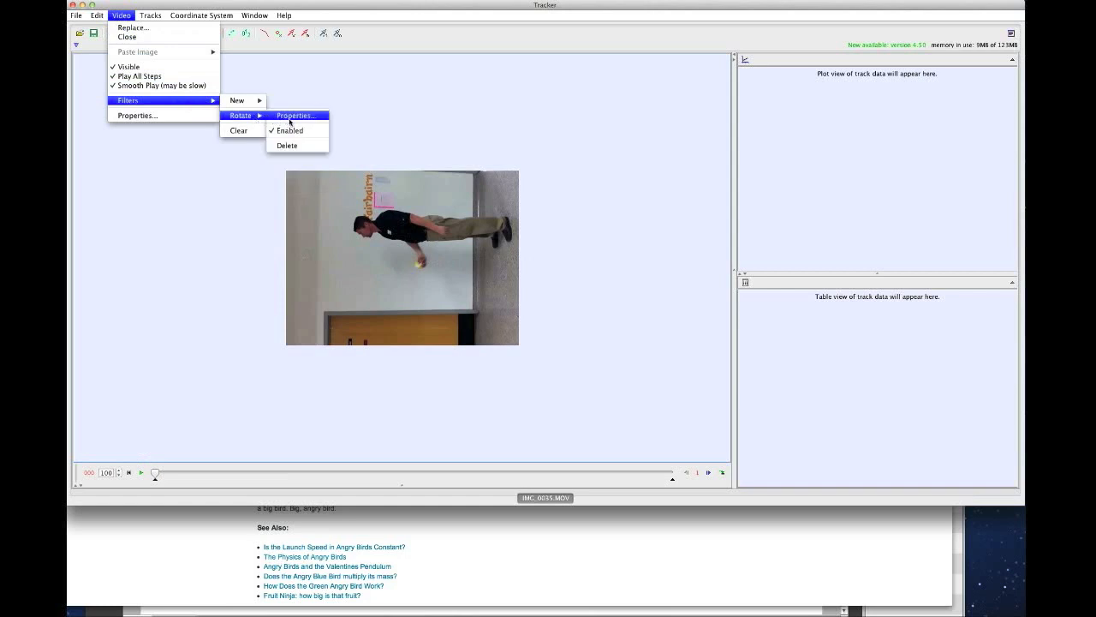
left_click(290, 116)
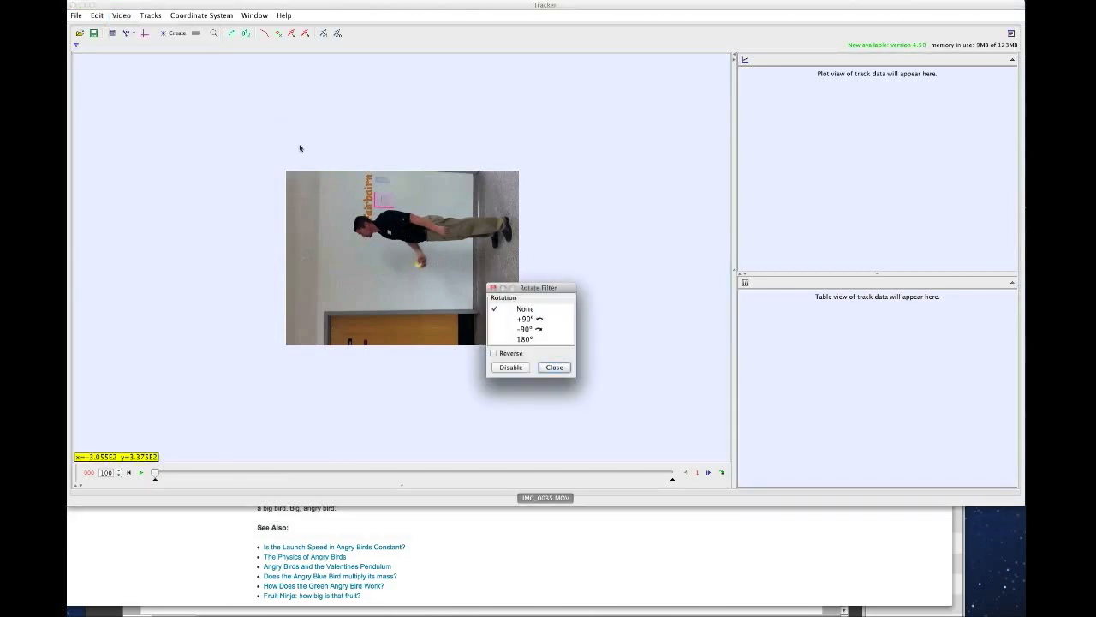
left_click(527, 329)
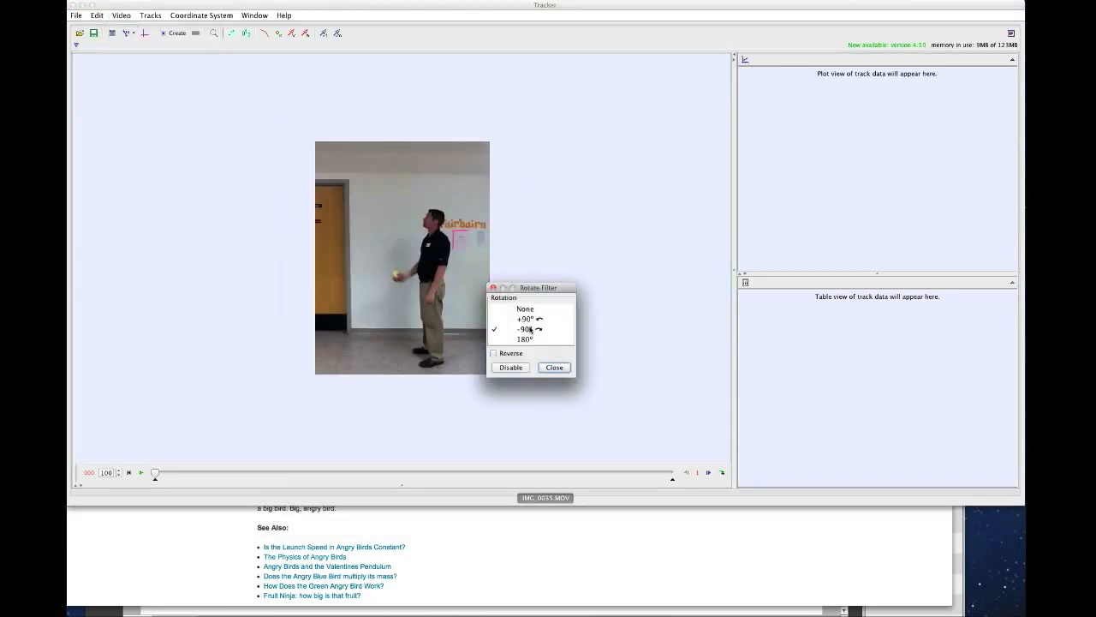
left_click(555, 367)
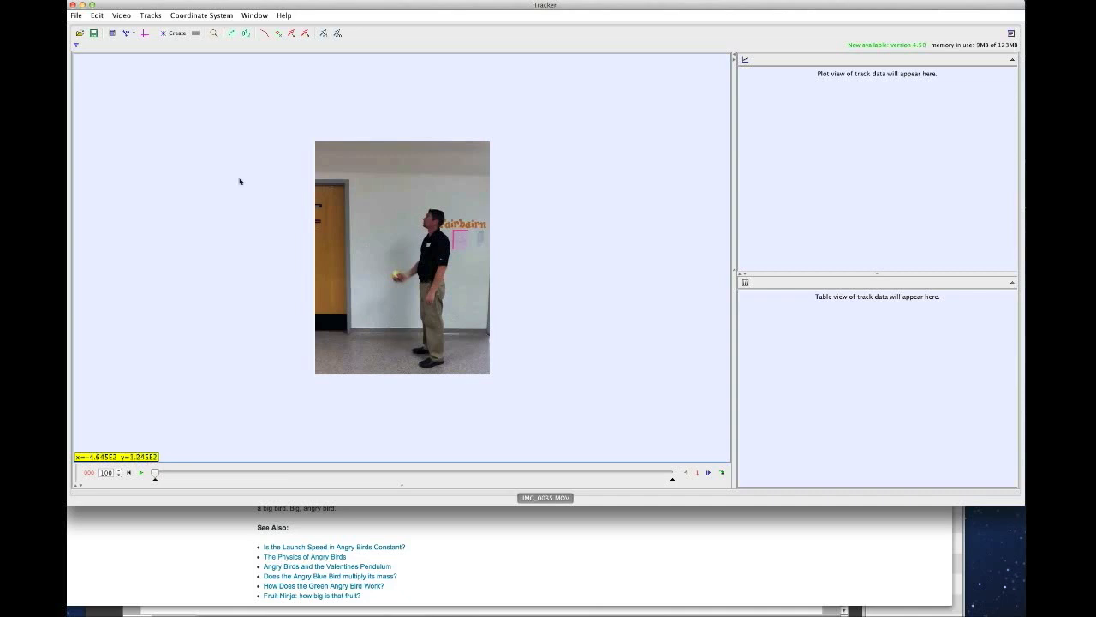
left_click(173, 32)
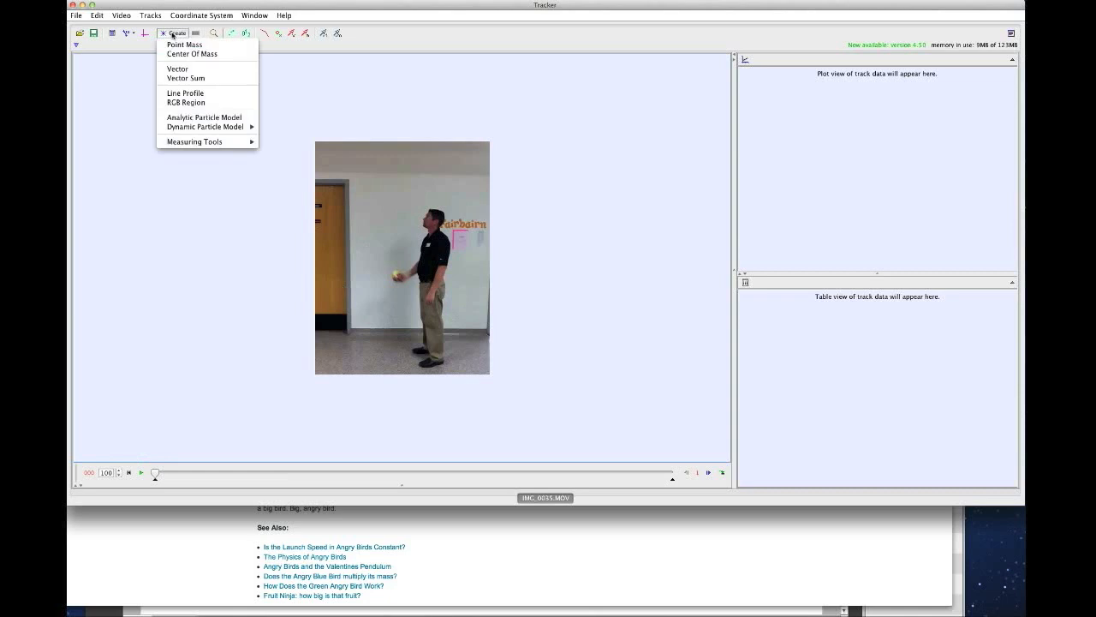
left_click(135, 81)
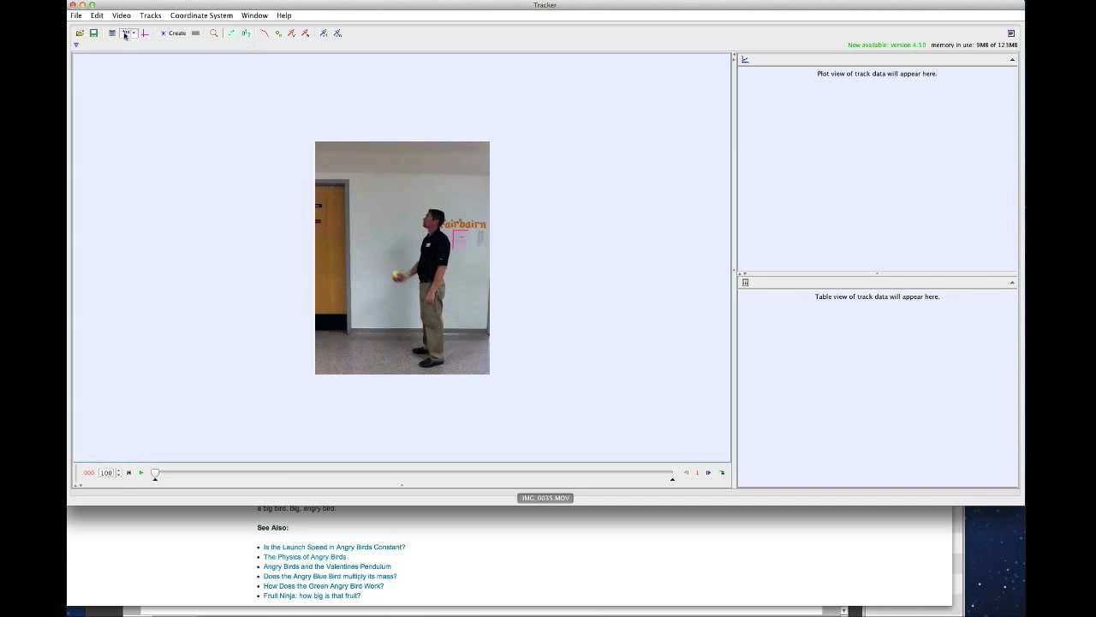
- Place a calibration stick along the man's height from the top of his head to his feet and set its length to 1
left_click(133, 34)
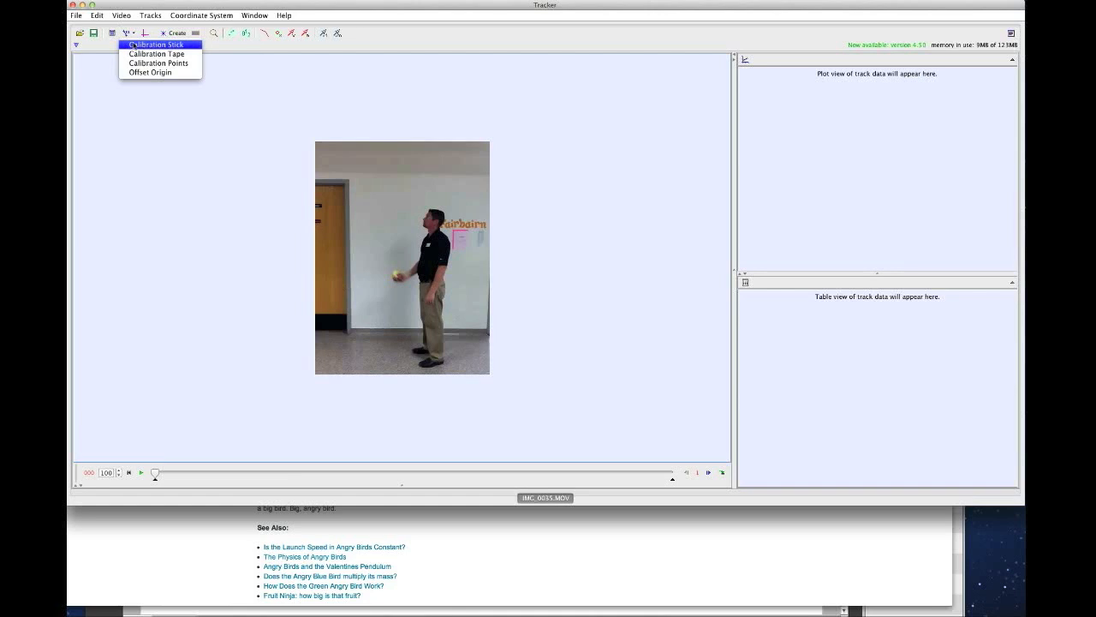
left_click(134, 44)
left_click_drag(398, 257, 434, 361)
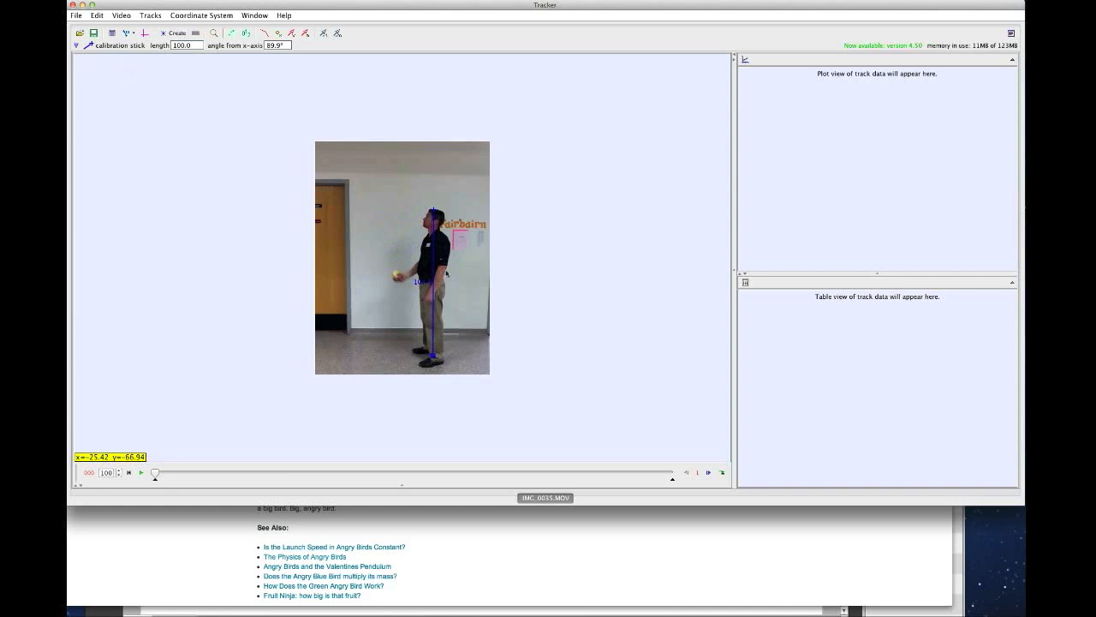
left_click(424, 283)
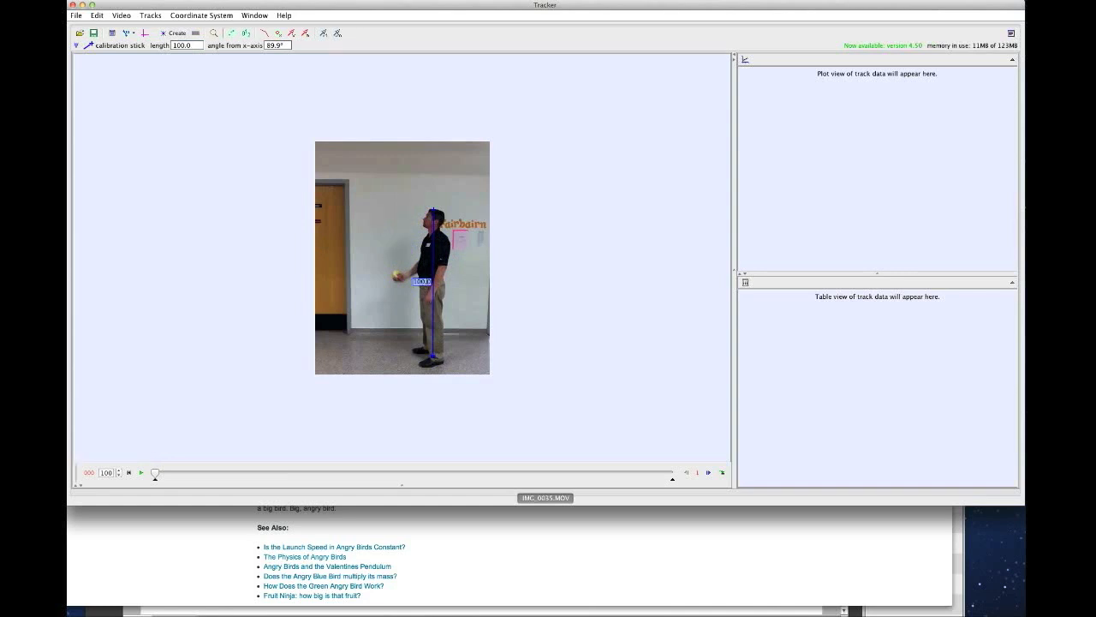
type("1")
key("Return")
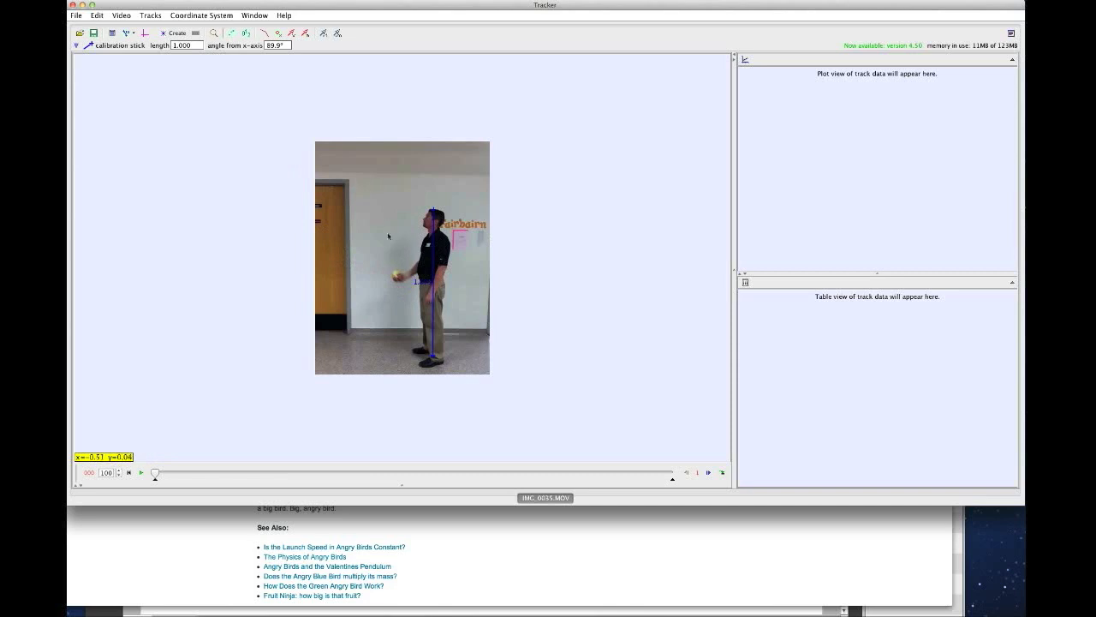
- Create a point mass track for the ball and place the Track Control window in the empty area beside the video
left_click(175, 34)
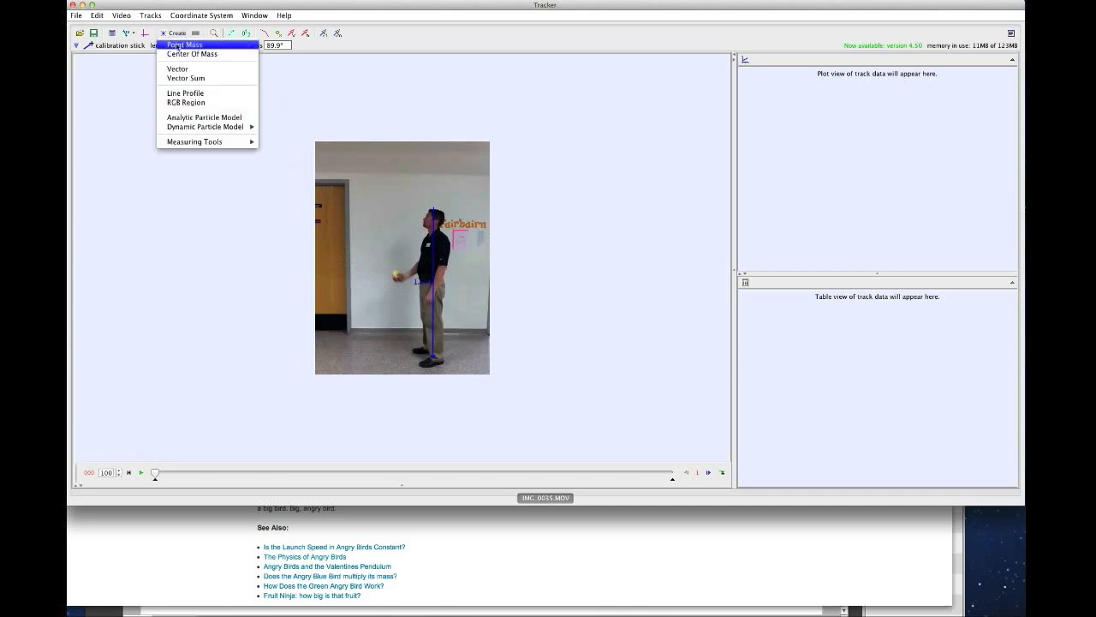
left_click(176, 44)
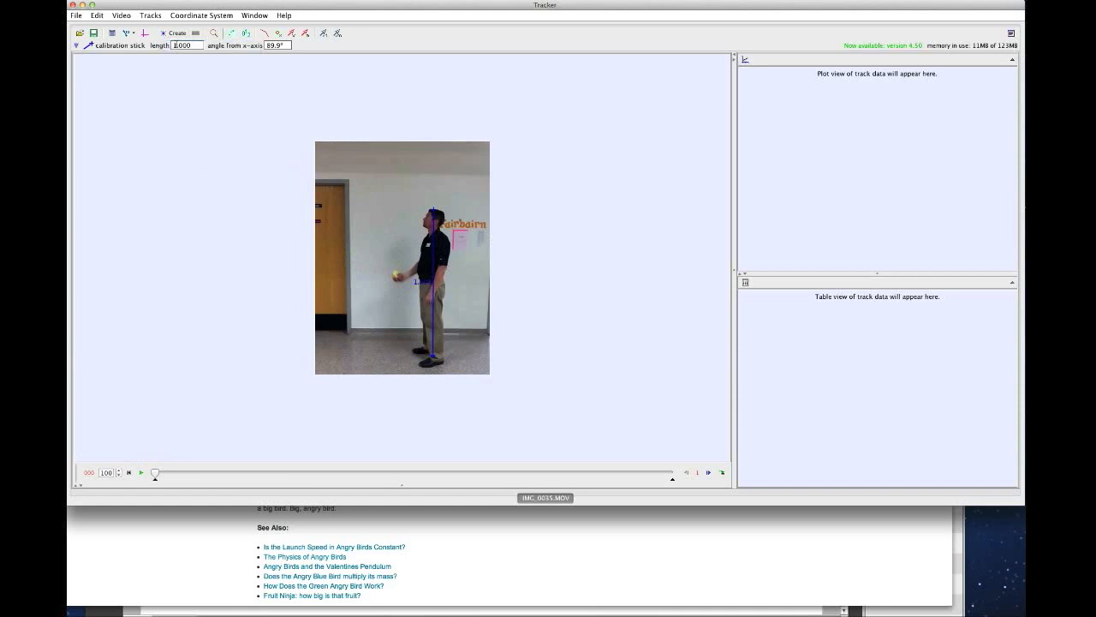
left_click_drag(120, 63, 171, 115)
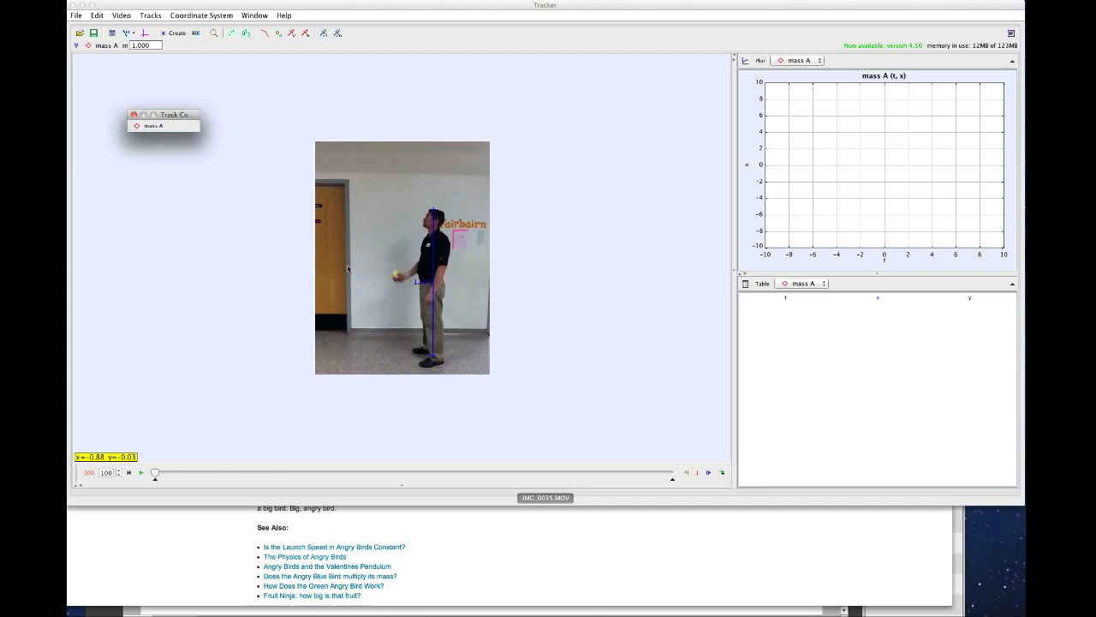
- Advance the video to frame 4 and mark the ball at the man's raised hand as the first point of mass A
left_click_drag(155, 475, 163, 474)
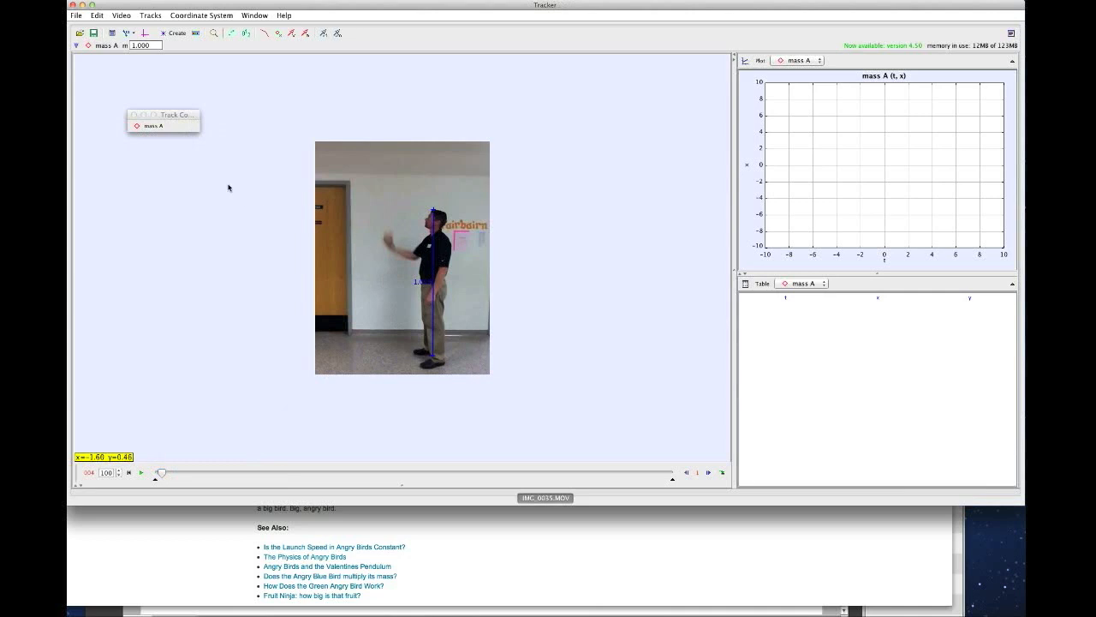
left_click(184, 122)
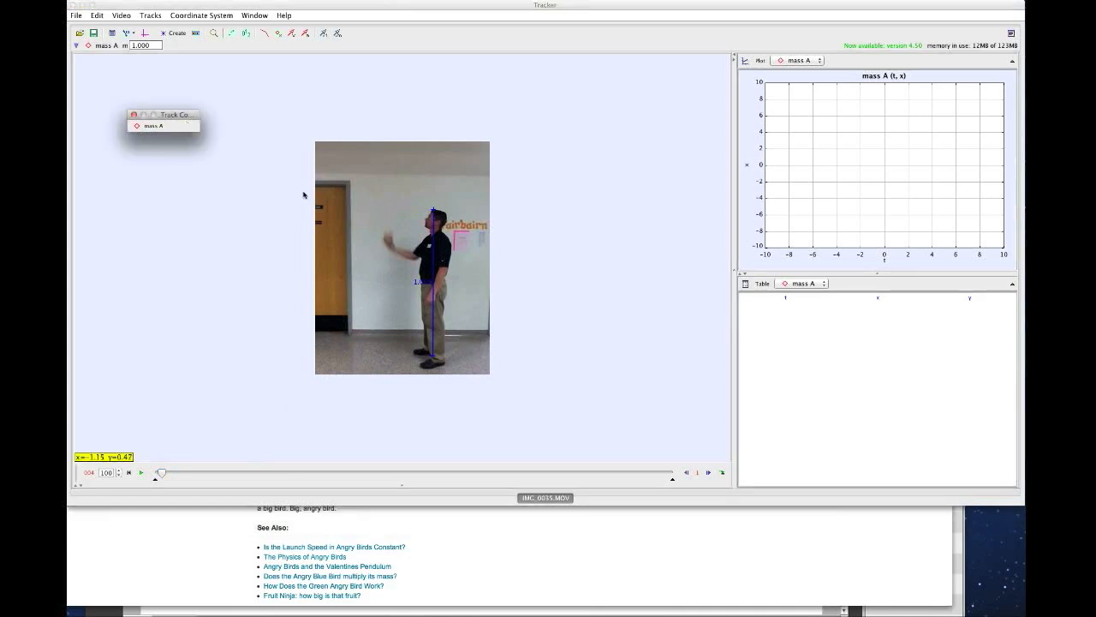
right_click(388, 235)
left_click(386, 233)
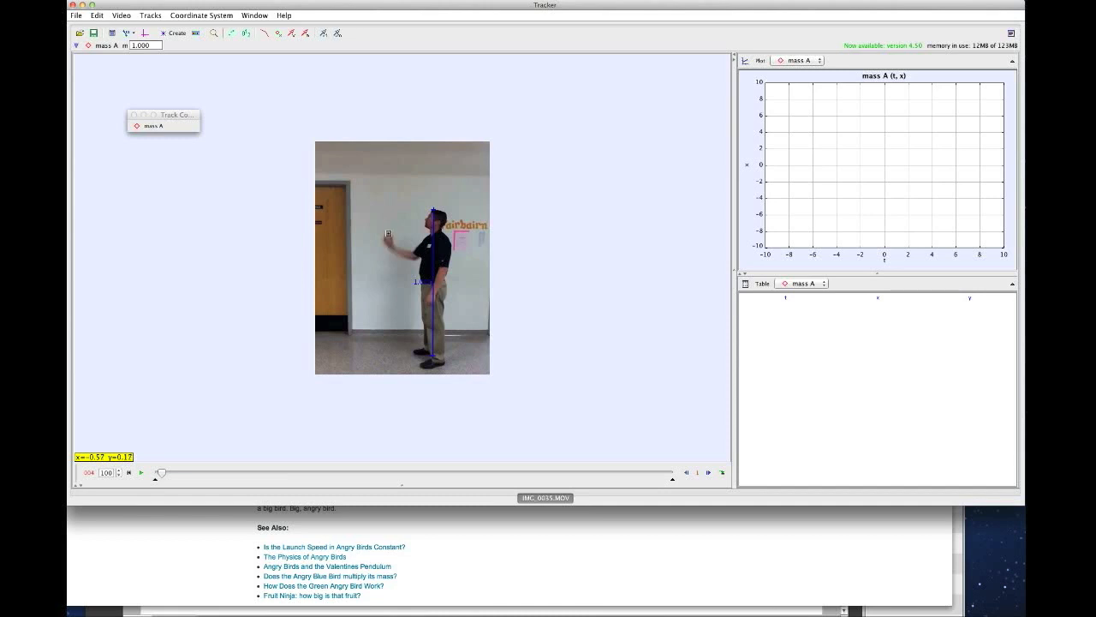
left_click(388, 234, "shift")
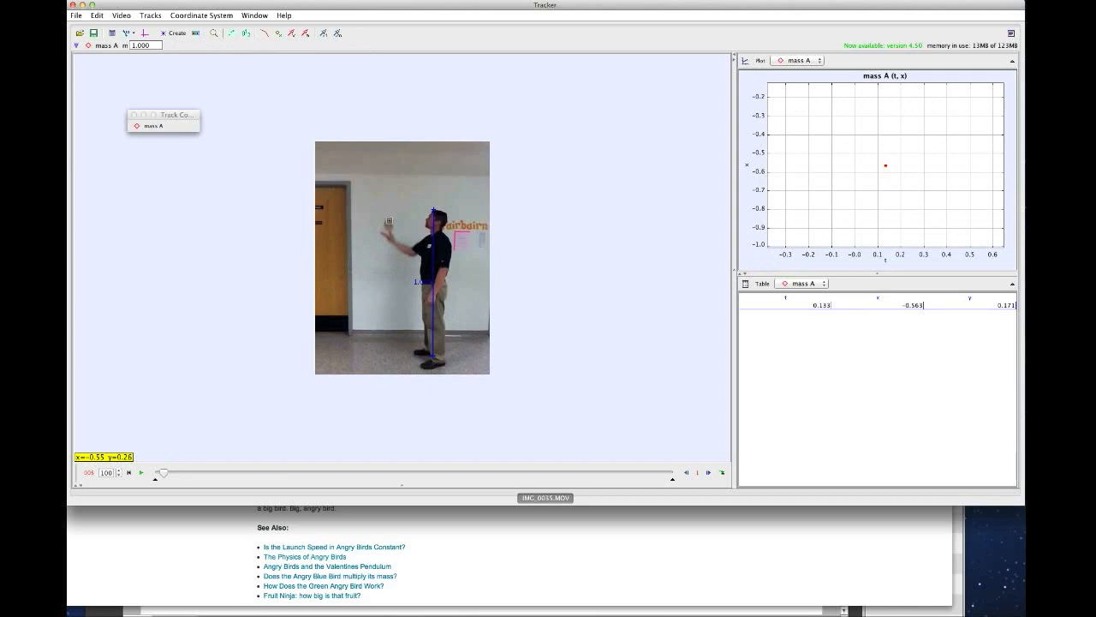
- Mark the rising ball as mass A points frame by frame from frame 5 to frame 16, up to the top of its flight
left_click(388, 221, "shift")
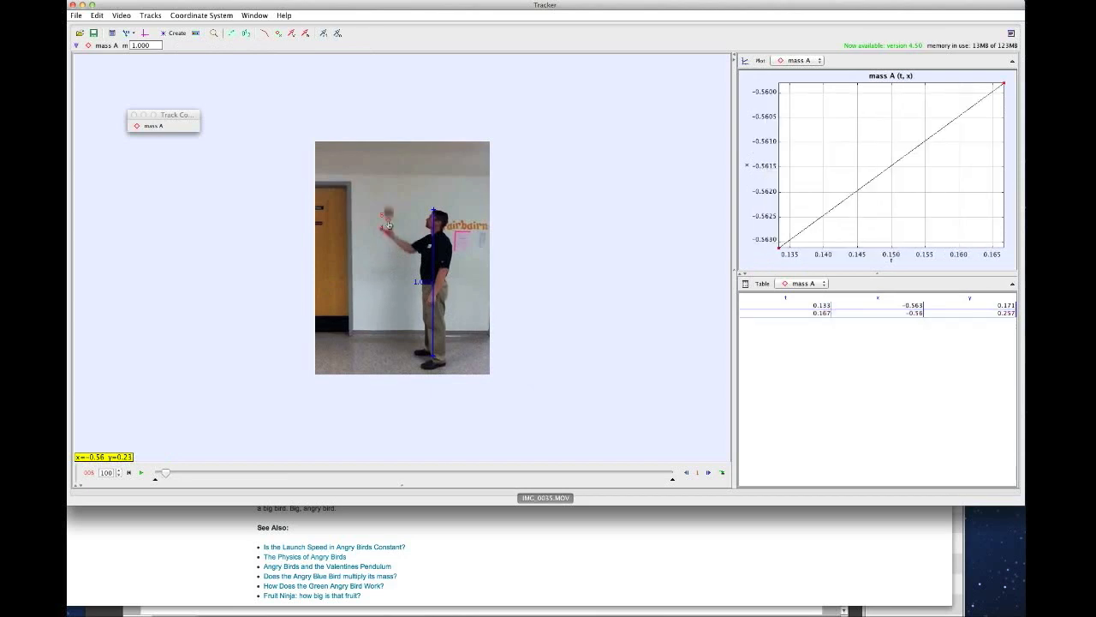
left_click(390, 206, "shift")
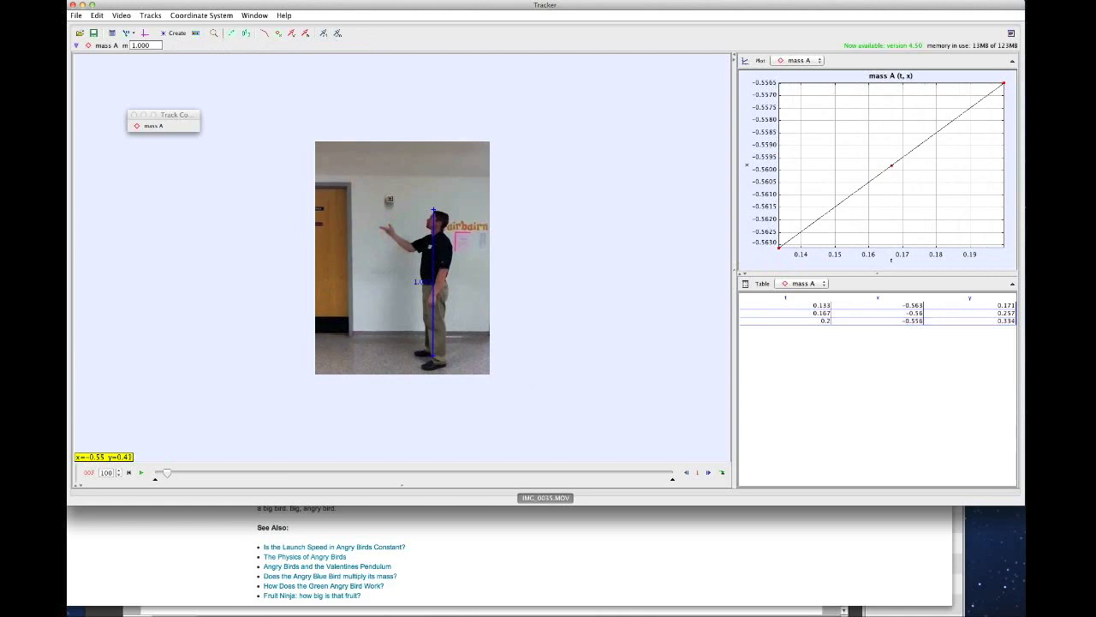
left_click(390, 195, "shift")
left_click(389, 189, "shift")
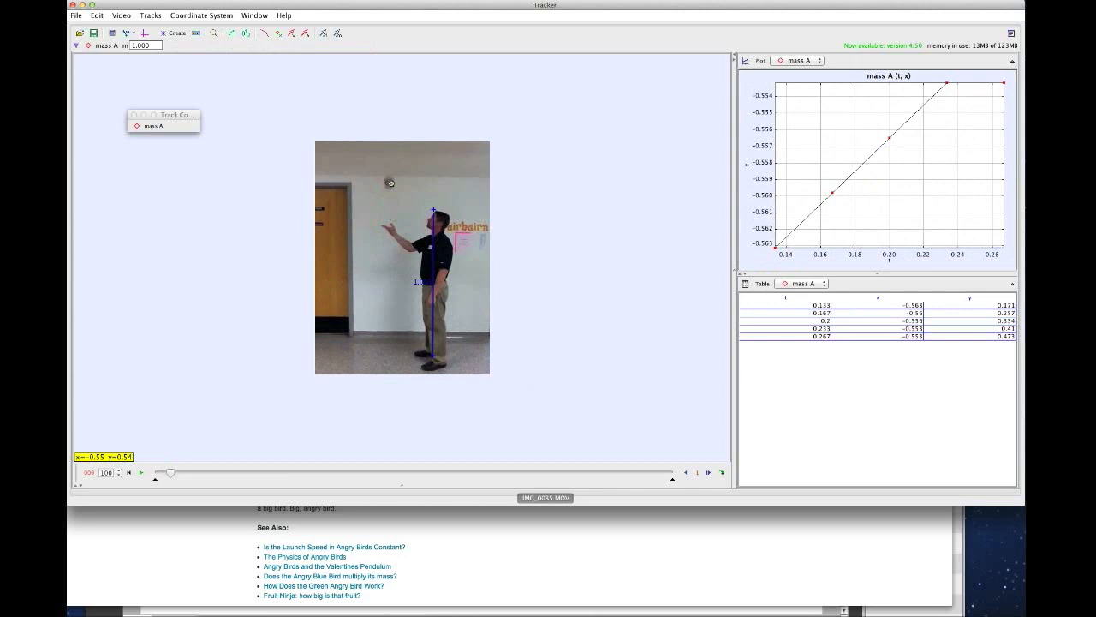
left_click(390, 182, "shift")
left_click(388, 174, "shift")
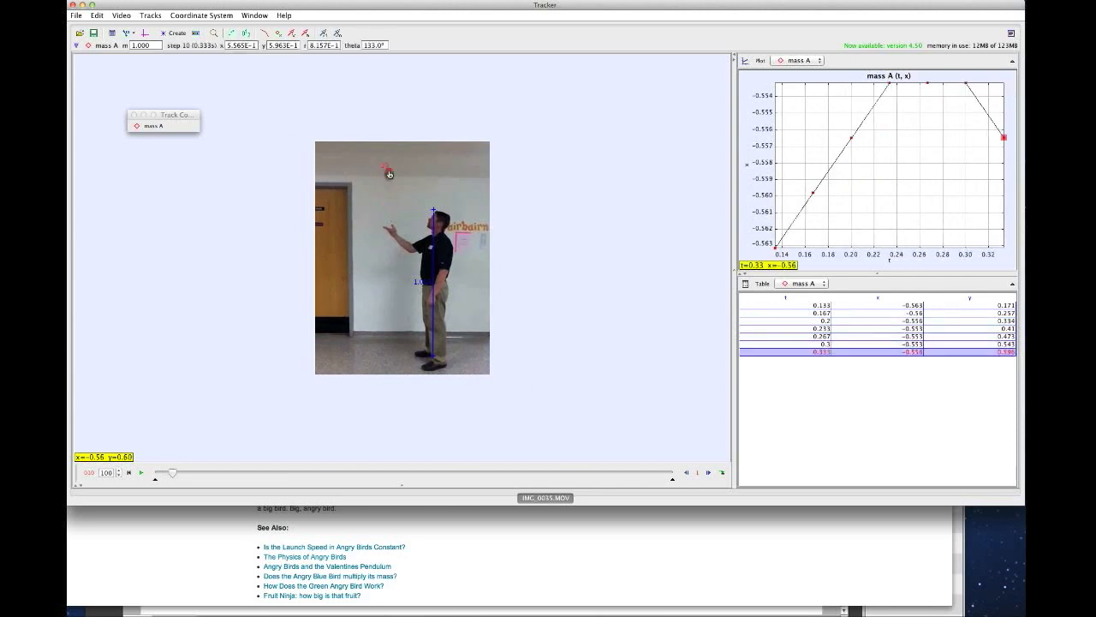
left_click(389, 166, "shift")
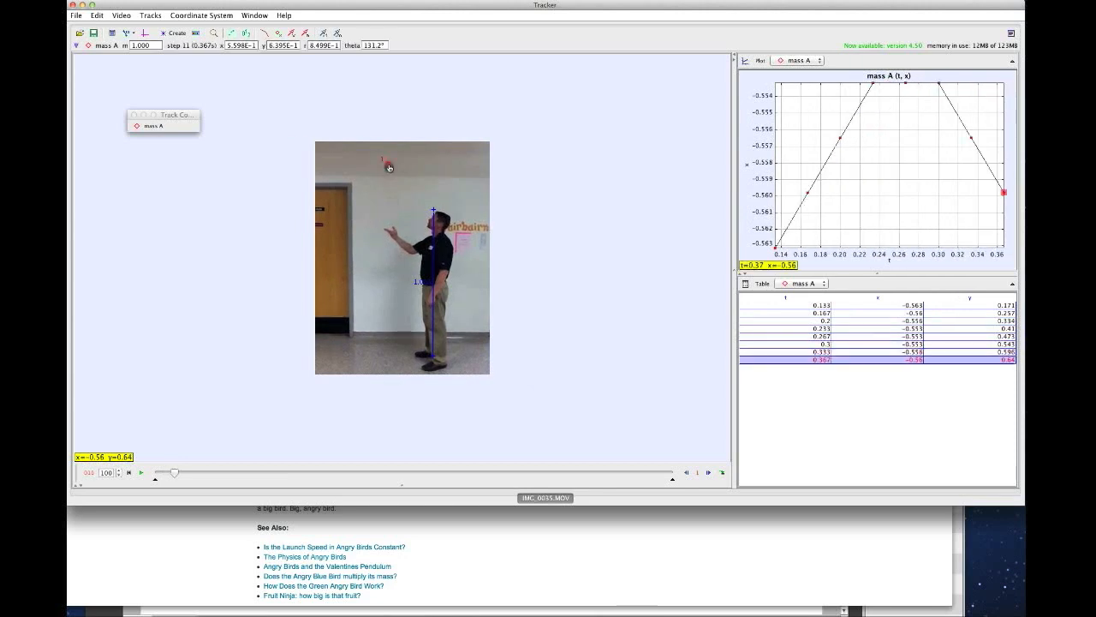
left_click(389, 156, "shift")
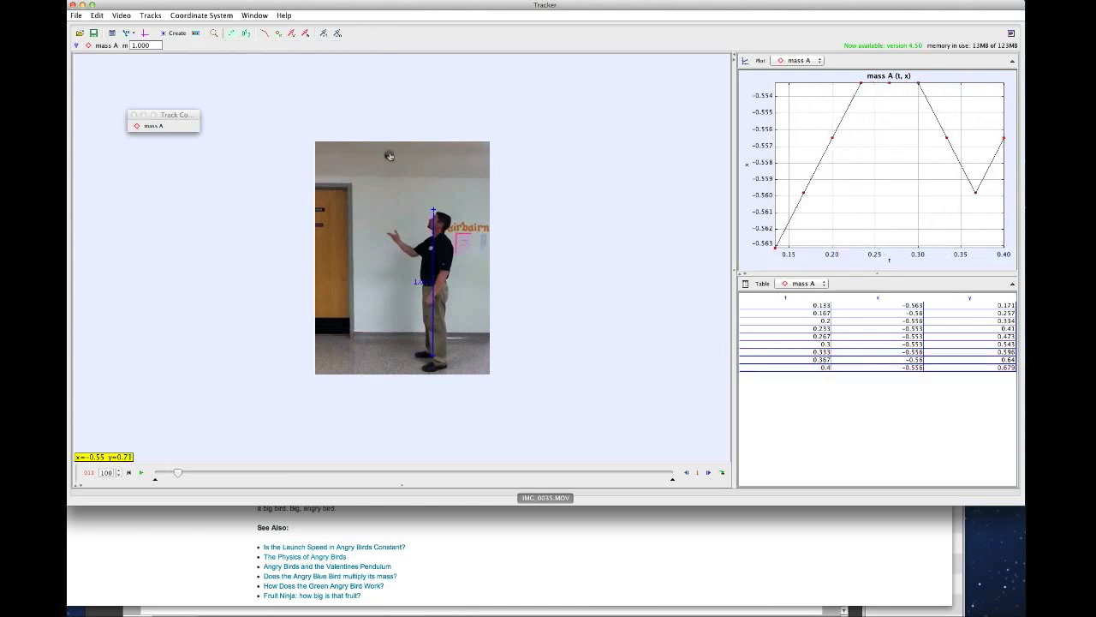
left_click(389, 151, "shift")
left_click(390, 149, "shift")
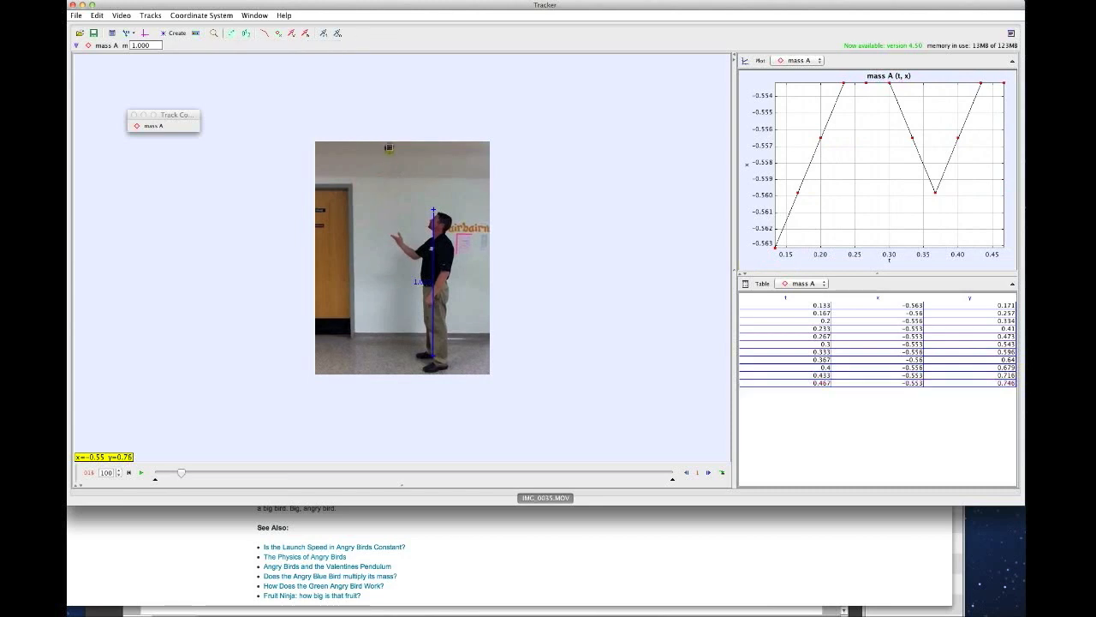
left_click(389, 148, "shift")
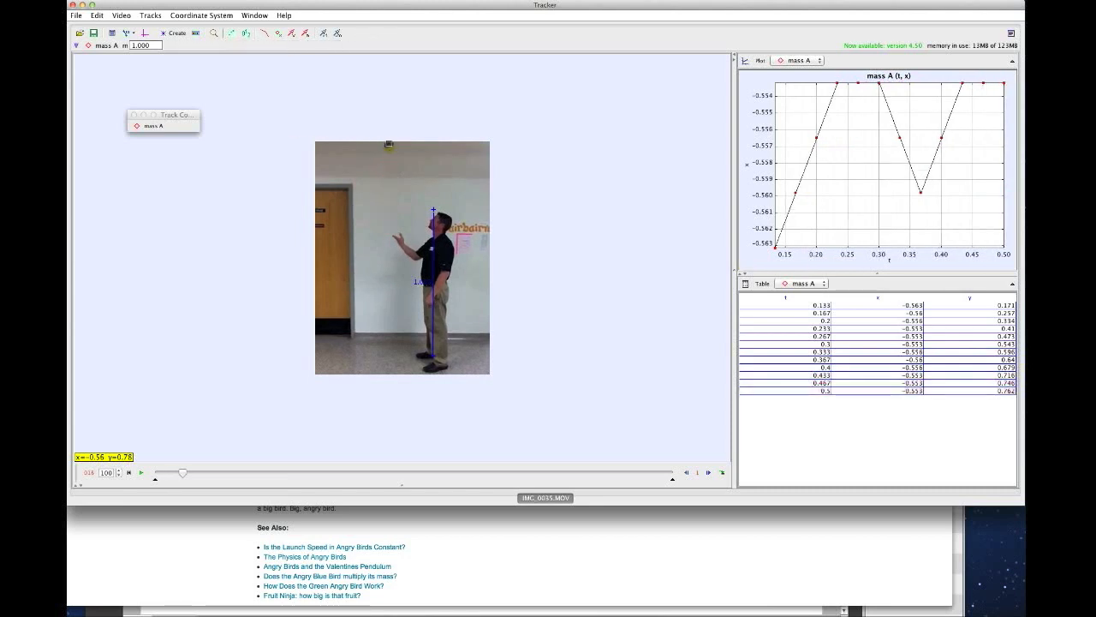
left_click(389, 146, "shift")
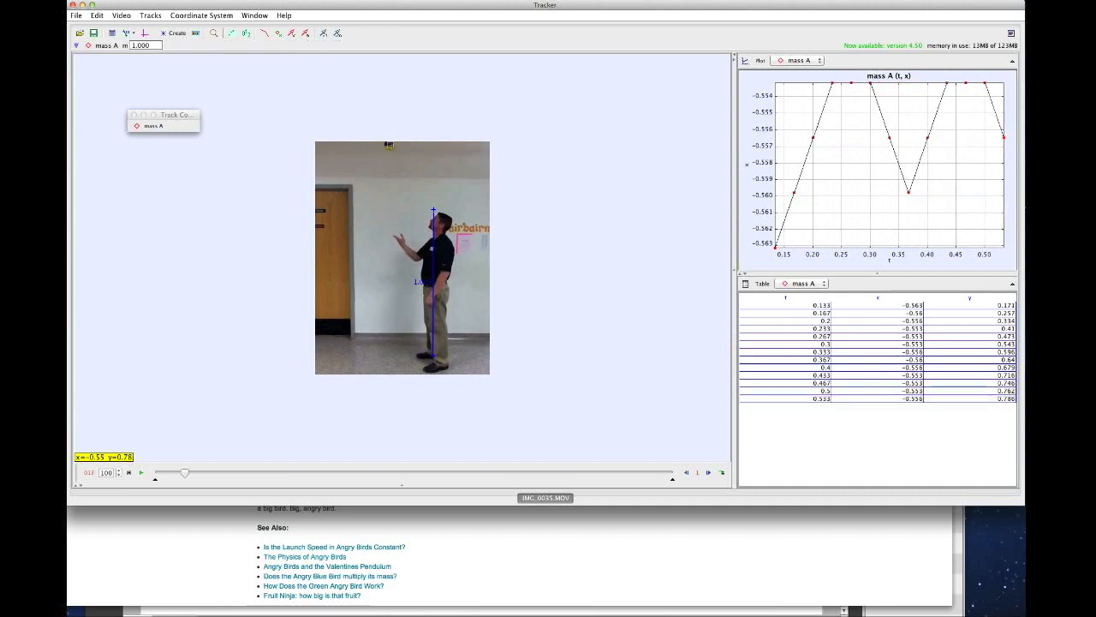
- Mark the falling ball as mass A points frame by frame from frame 17 to frame 33, down to the man's hand
left_click(390, 148, "shift")
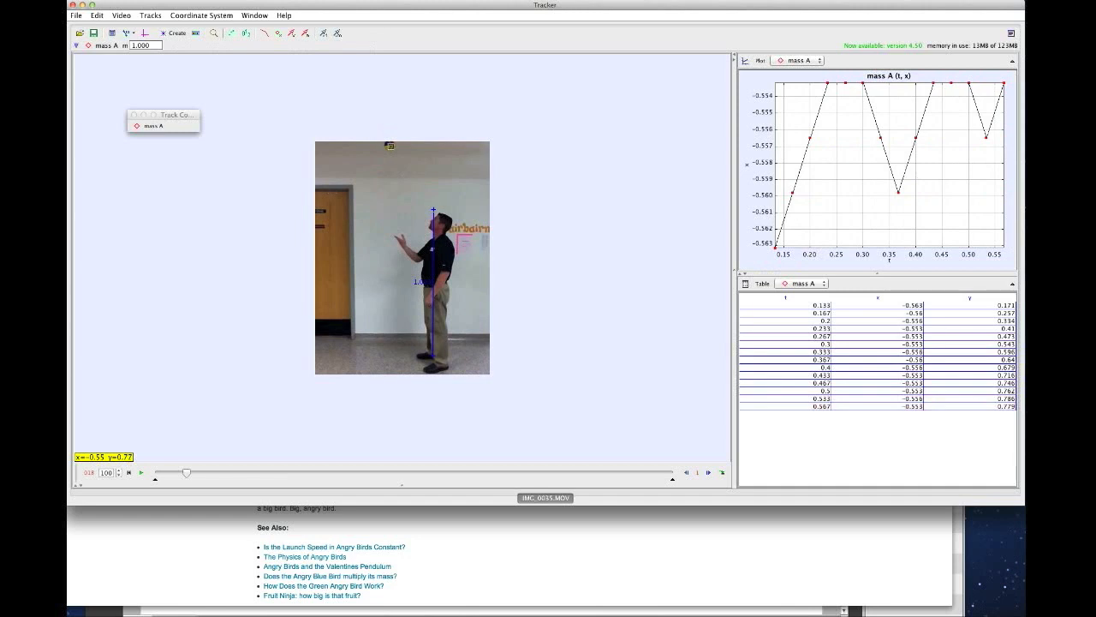
left_click(389, 146, "shift")
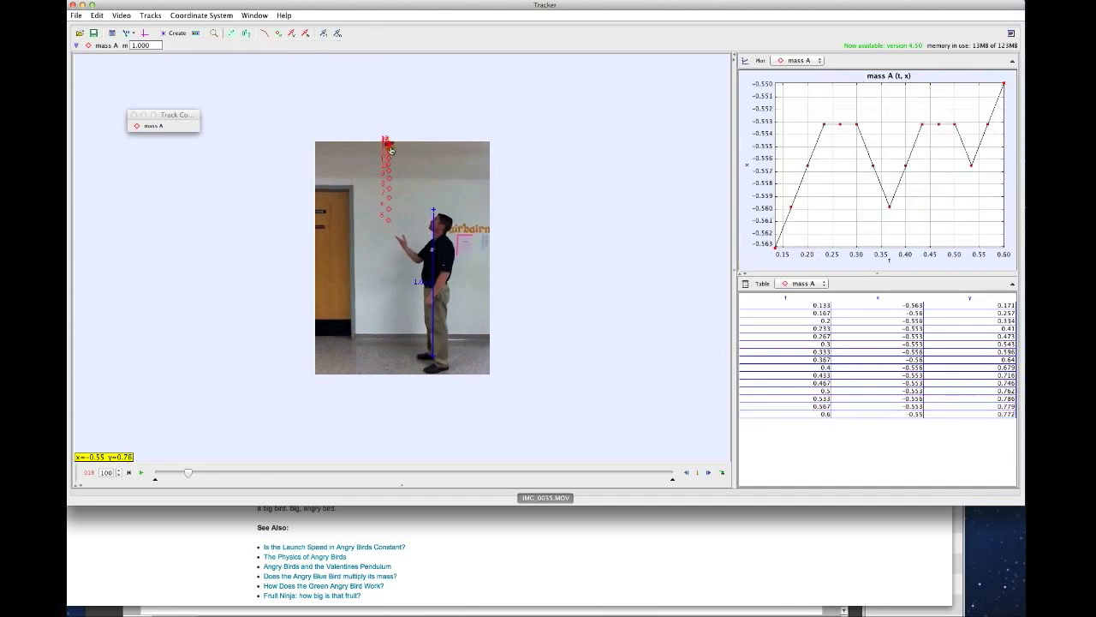
left_click(390, 147, "shift")
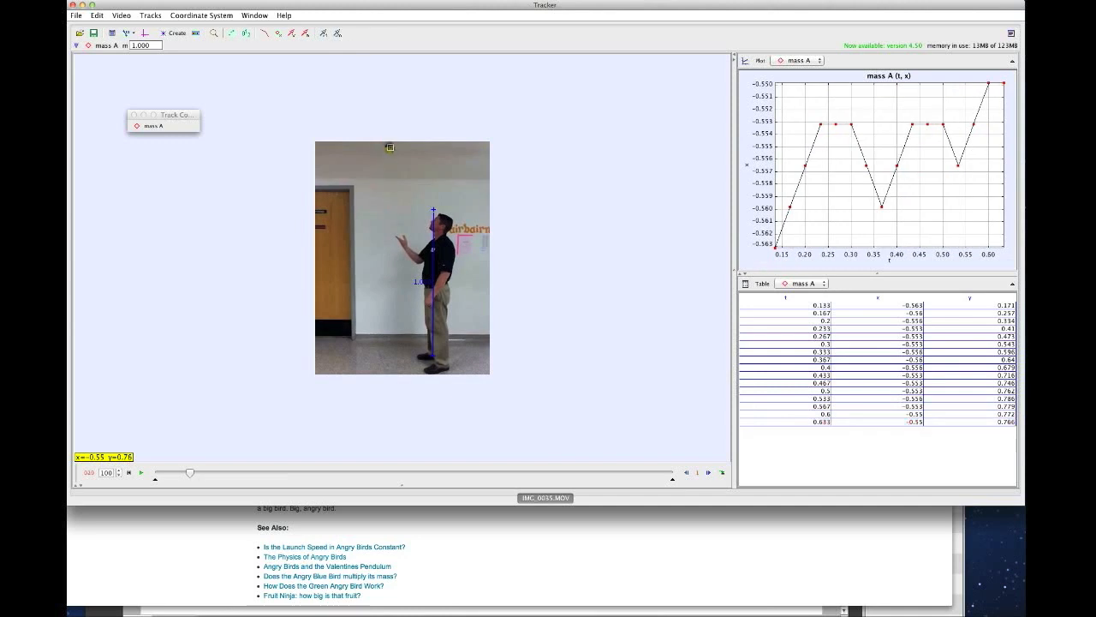
left_click(390, 150, "shift")
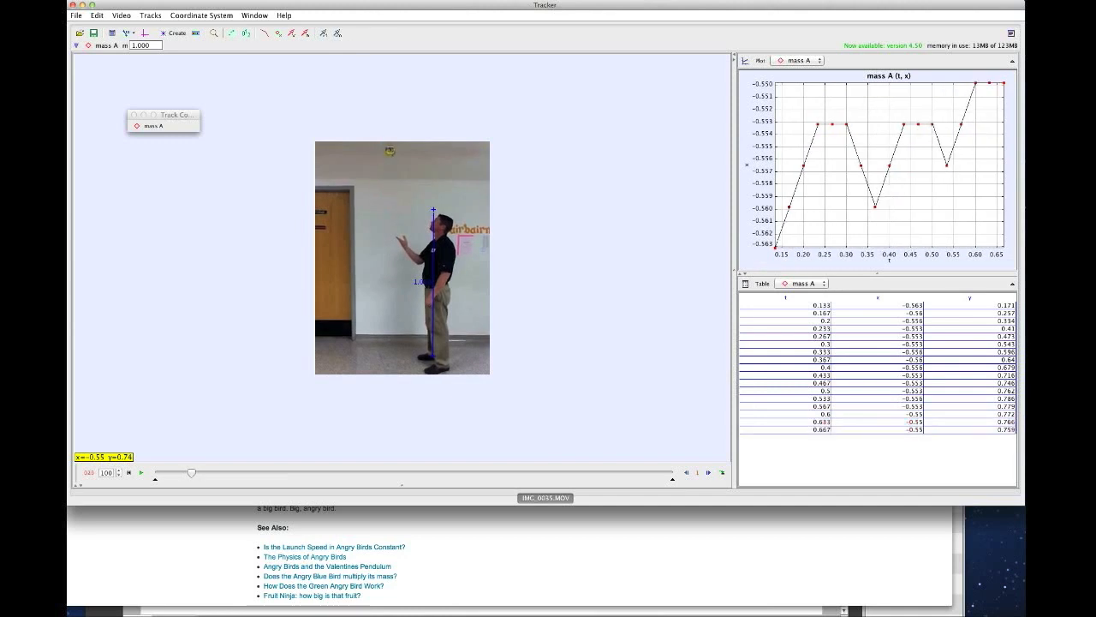
left_click(390, 152, "shift")
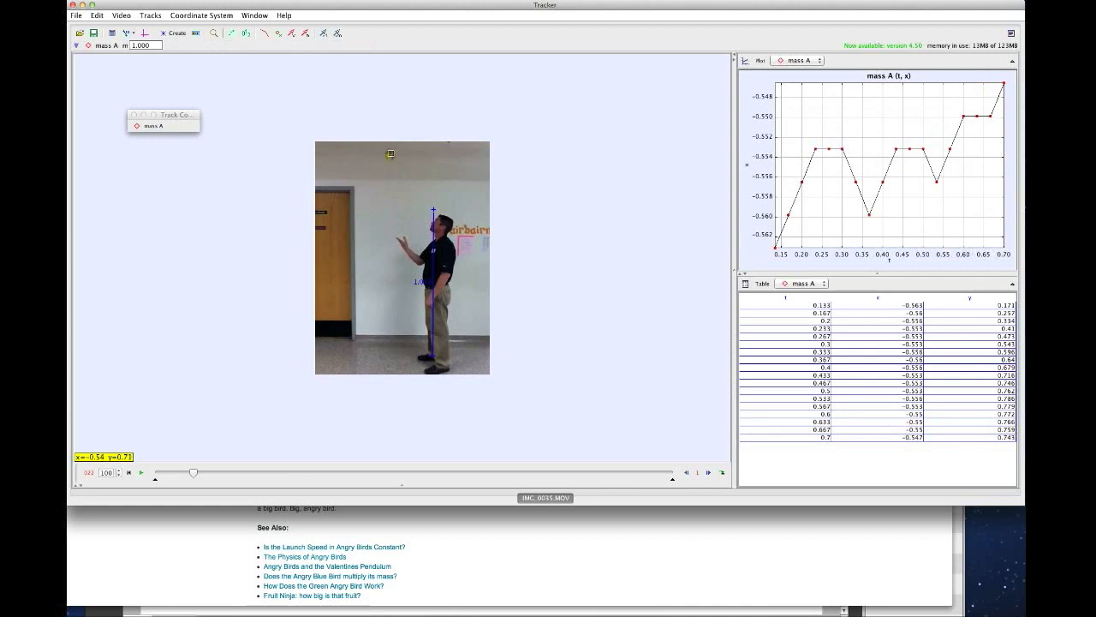
left_click(390, 155, "shift")
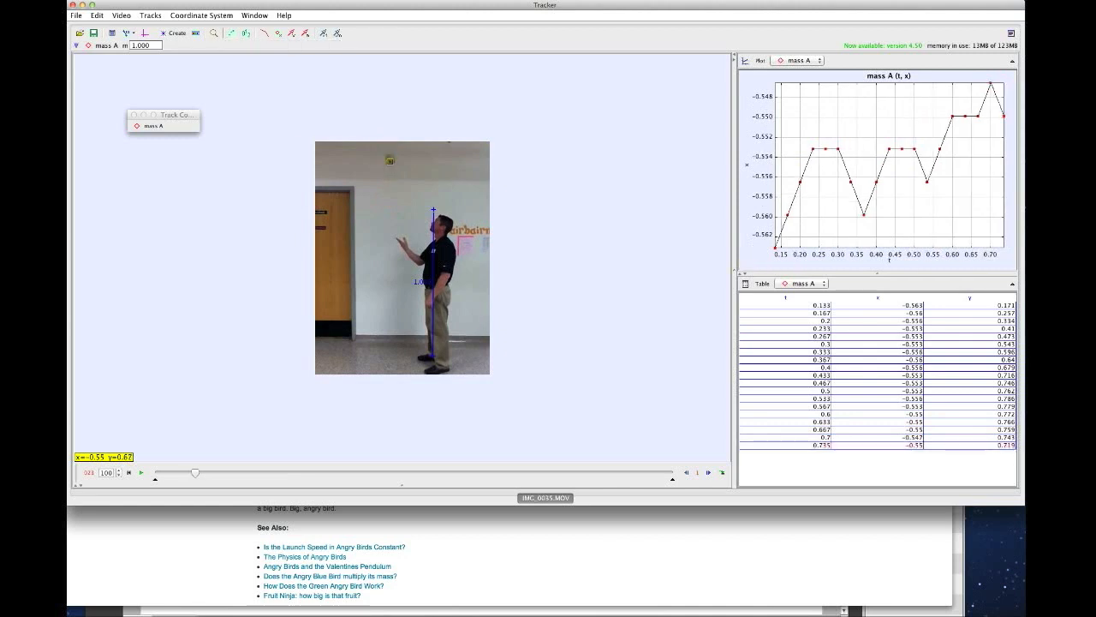
left_click(390, 161, "shift")
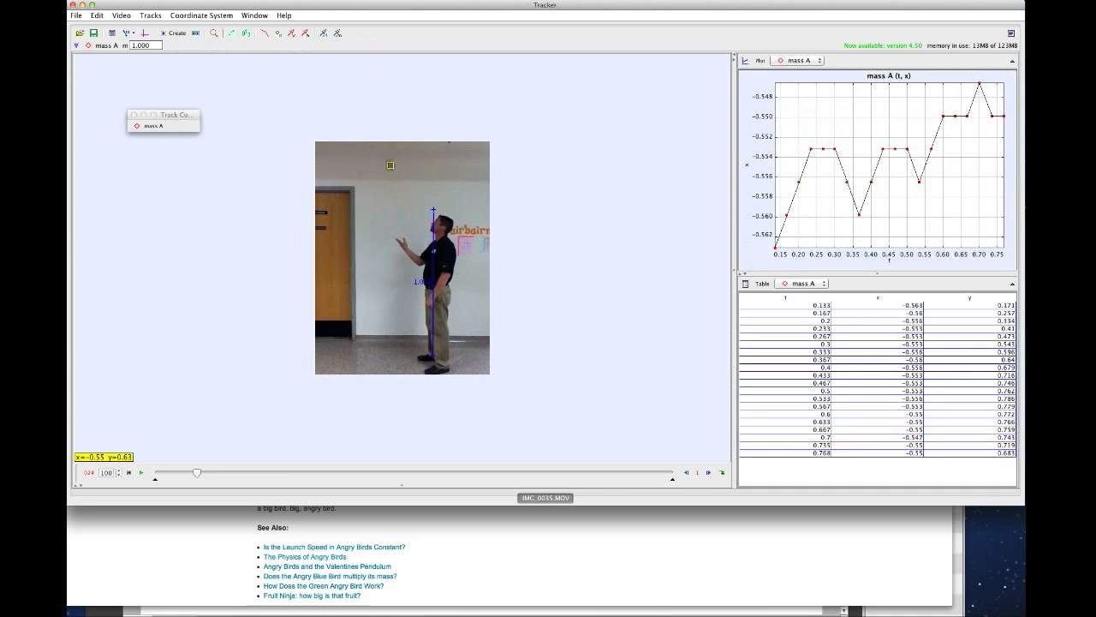
left_click(392, 169, "shift")
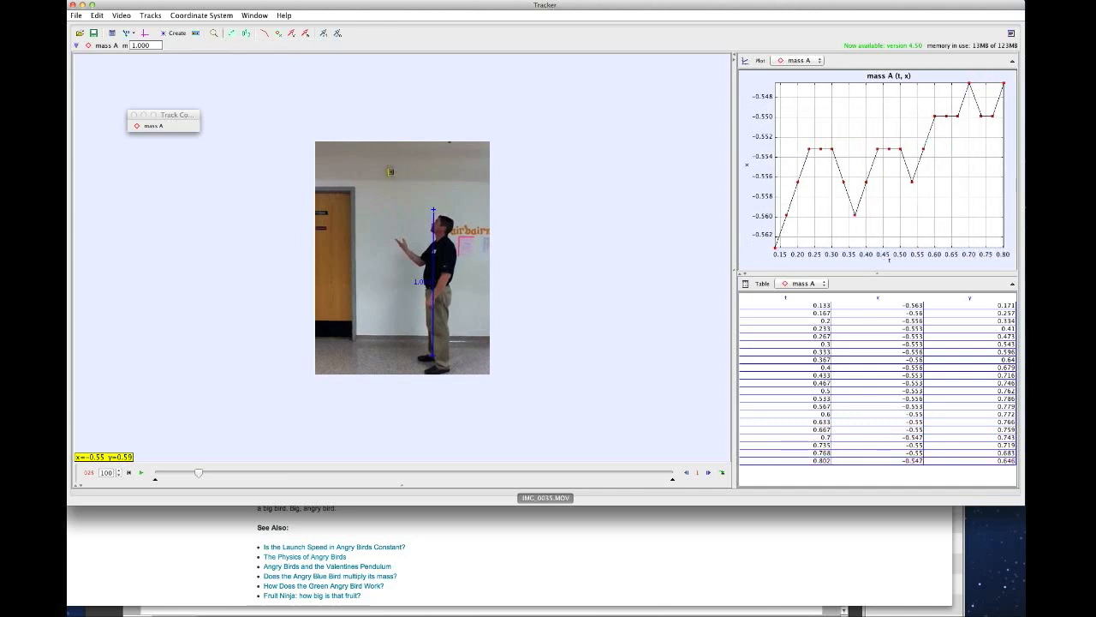
left_click(391, 178, "shift")
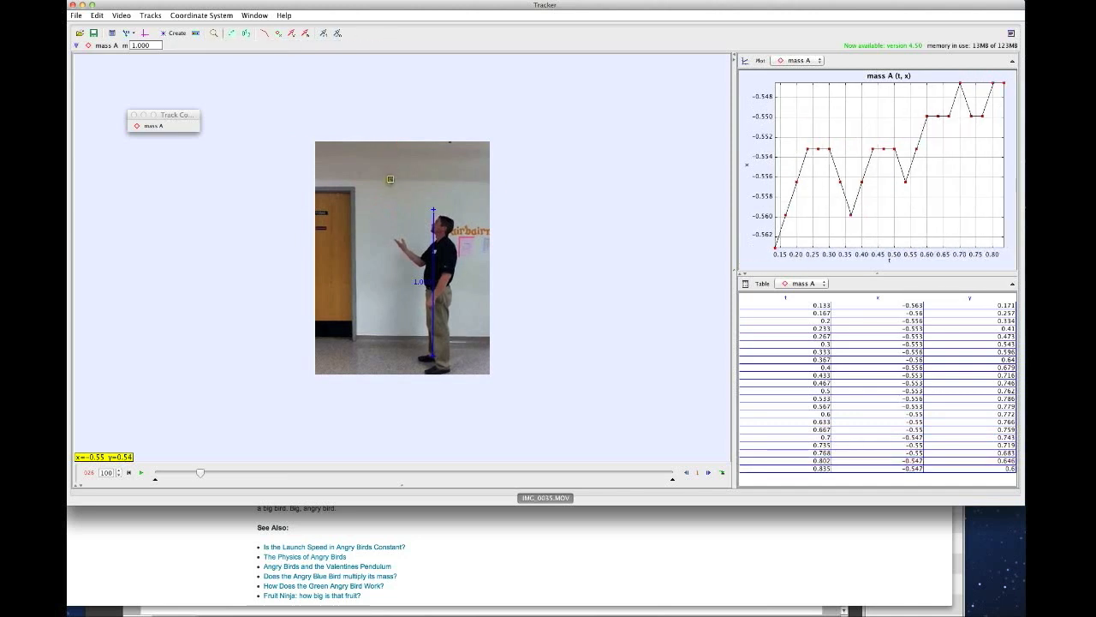
left_click(391, 183, "shift")
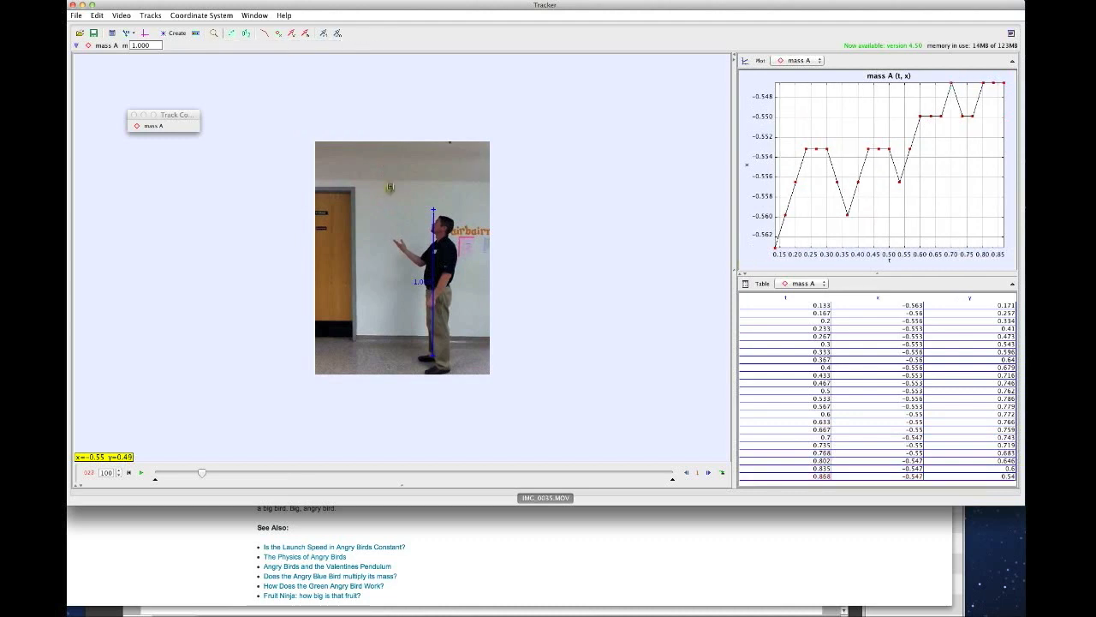
left_click(390, 187, "shift")
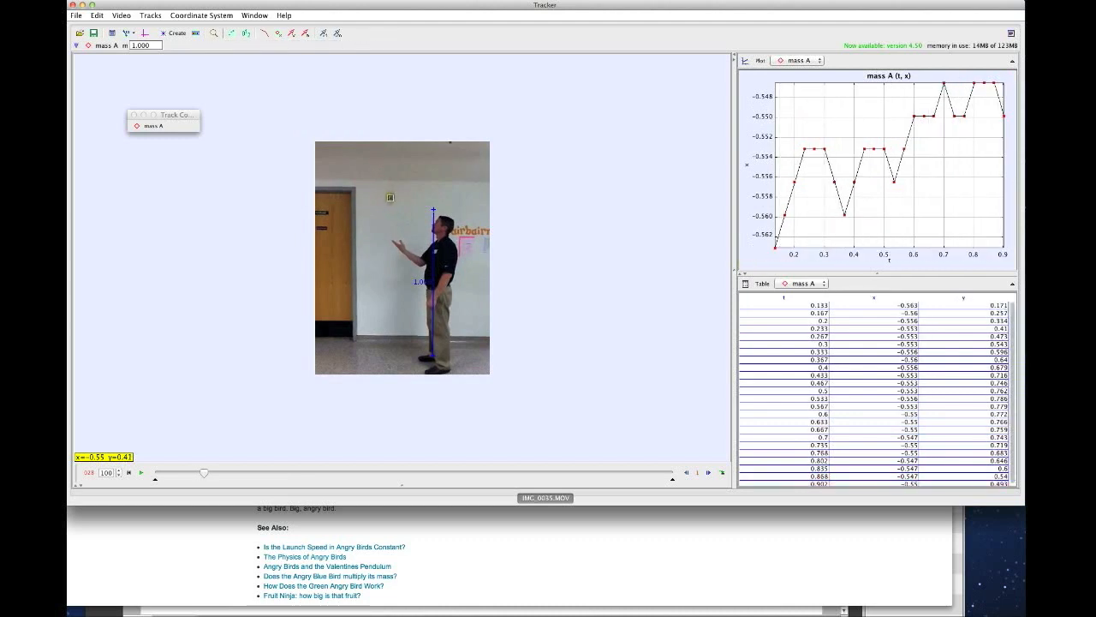
left_click(391, 198, "shift")
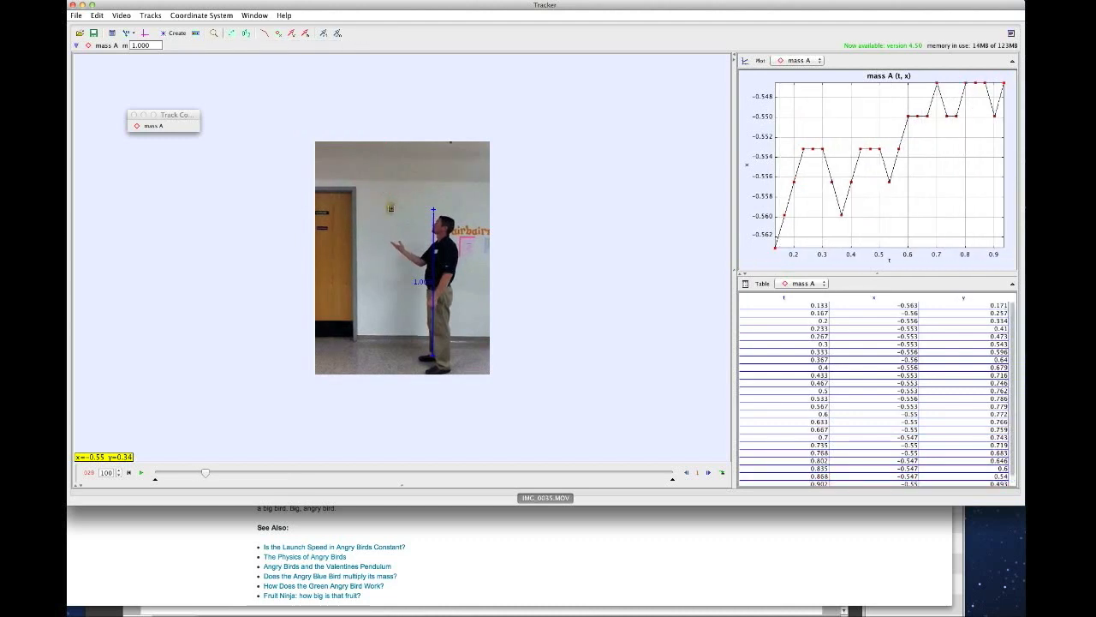
left_click(390, 207, "shift")
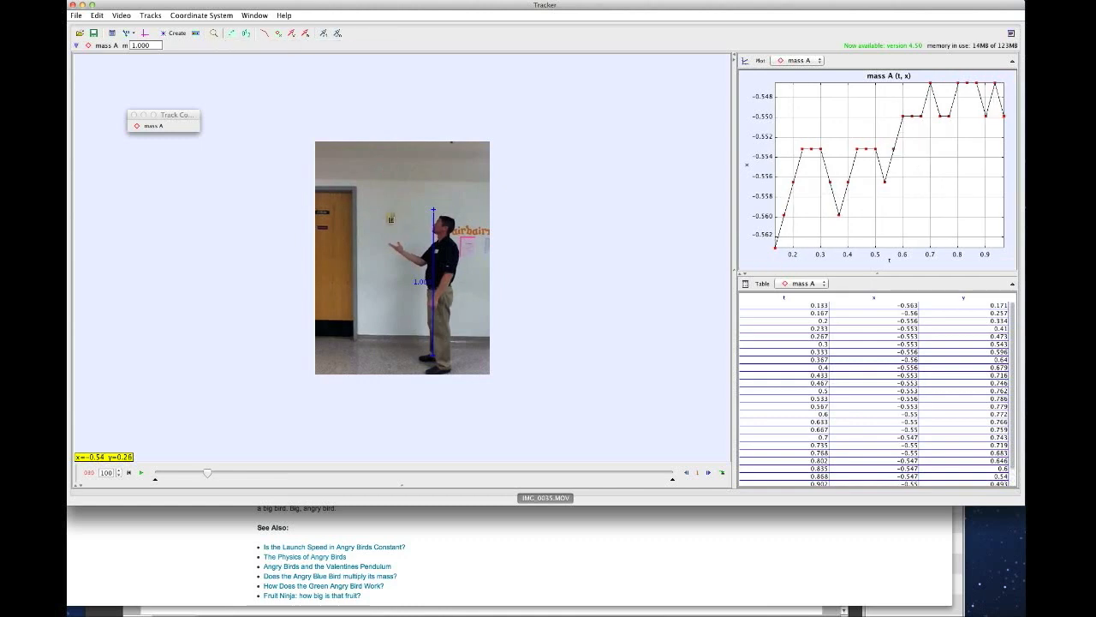
left_click(391, 216, "shift")
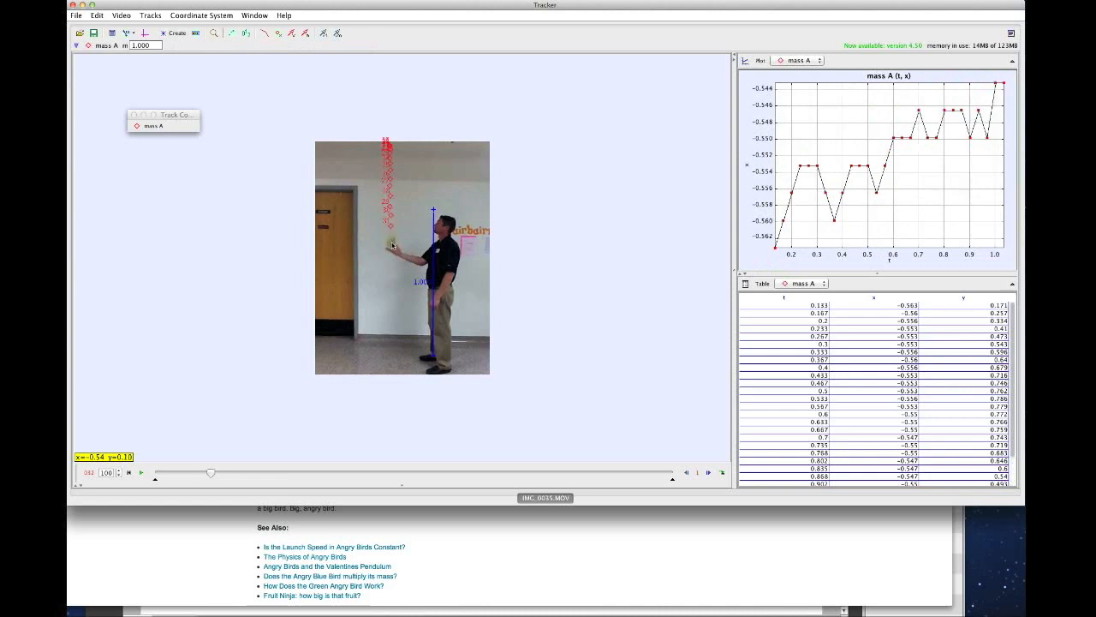
left_click(393, 243, "shift")
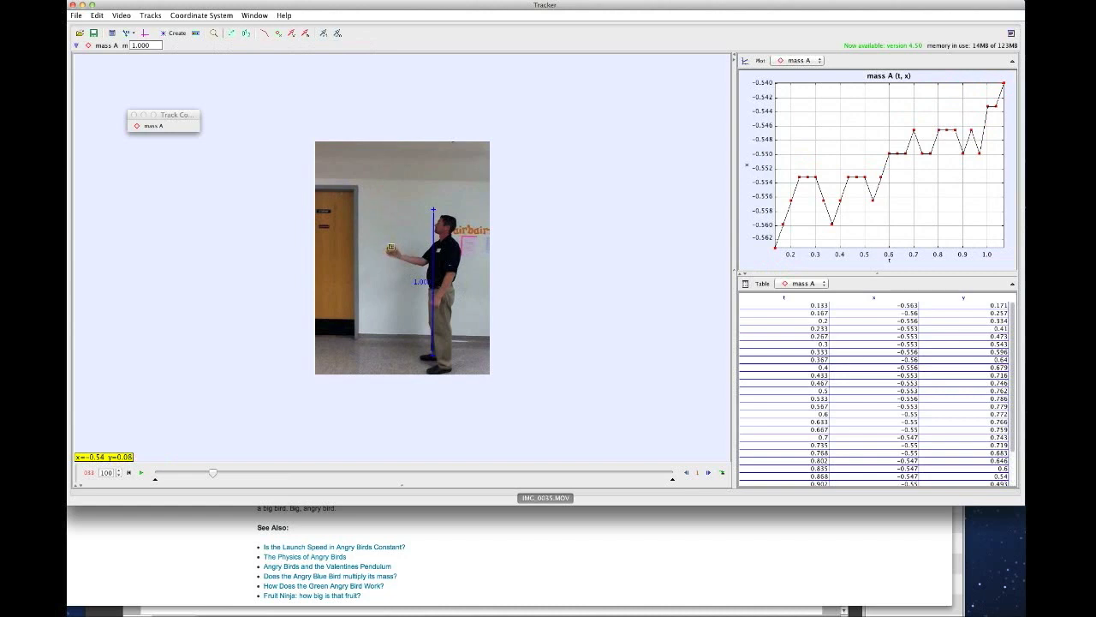
left_click(391, 248, "shift")
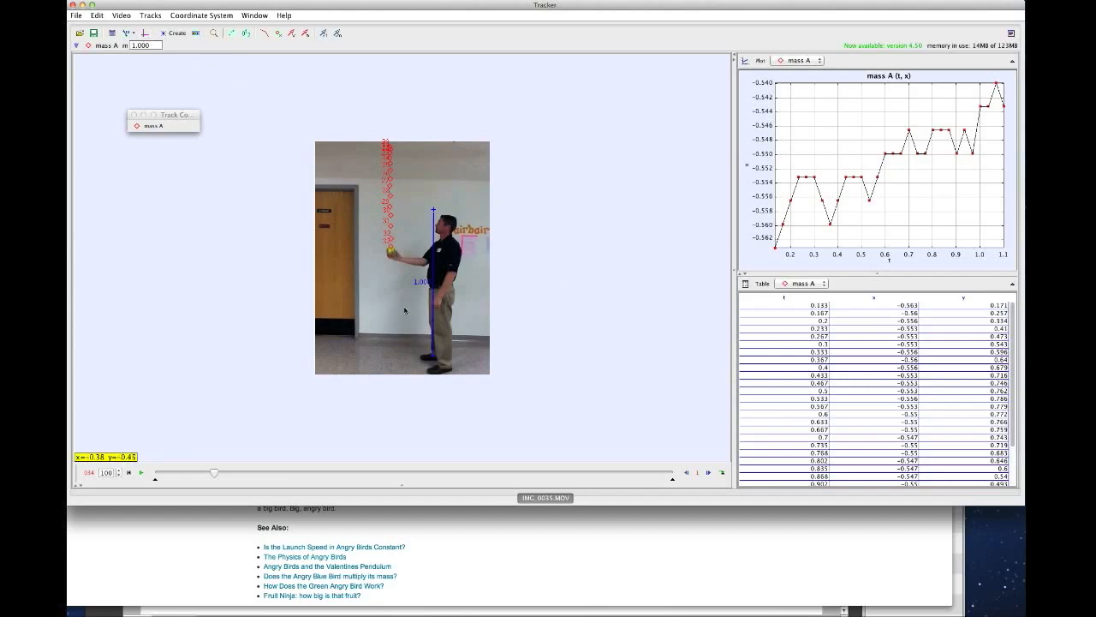
- Show the coordinate axes and move their origin just beside the ball in the man's hand, on the side toward the door
left_click(145, 34)
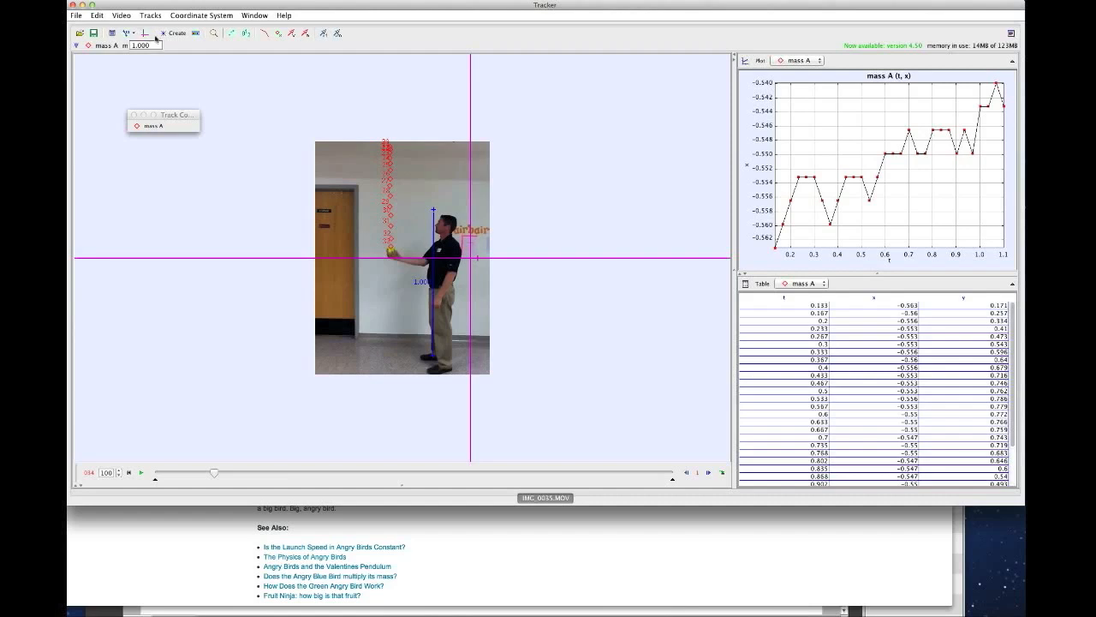
left_click_drag(474, 258, 376, 256)
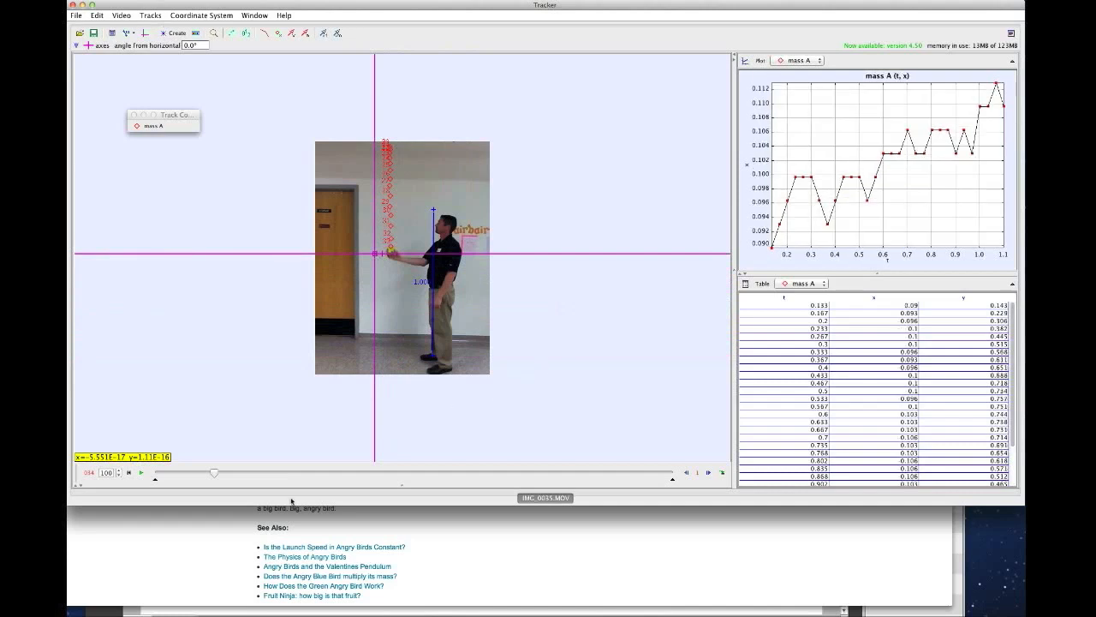
- Rewind the video to its first frame and play it through the toss to review the marked ball positions
left_click_drag(214, 474, 151, 477)
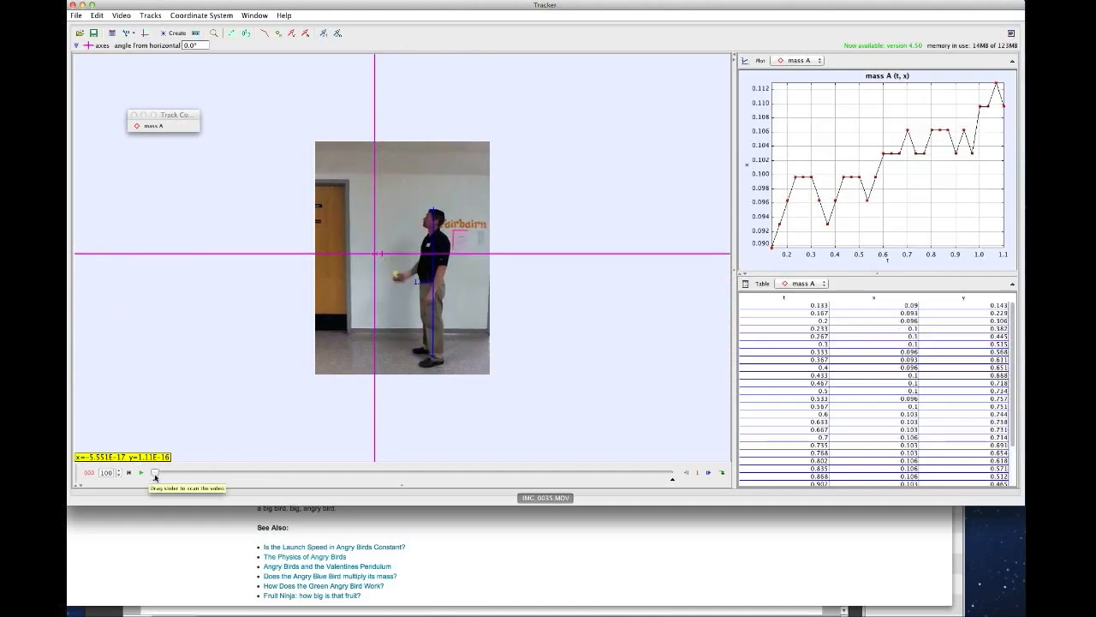
left_click(142, 473)
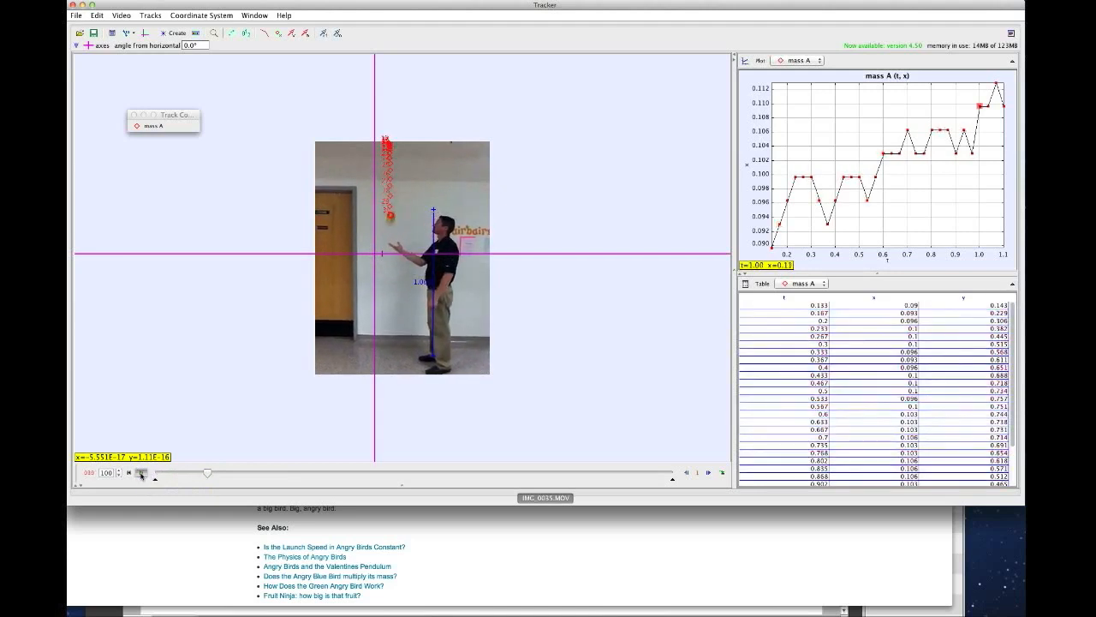
left_click(142, 472)
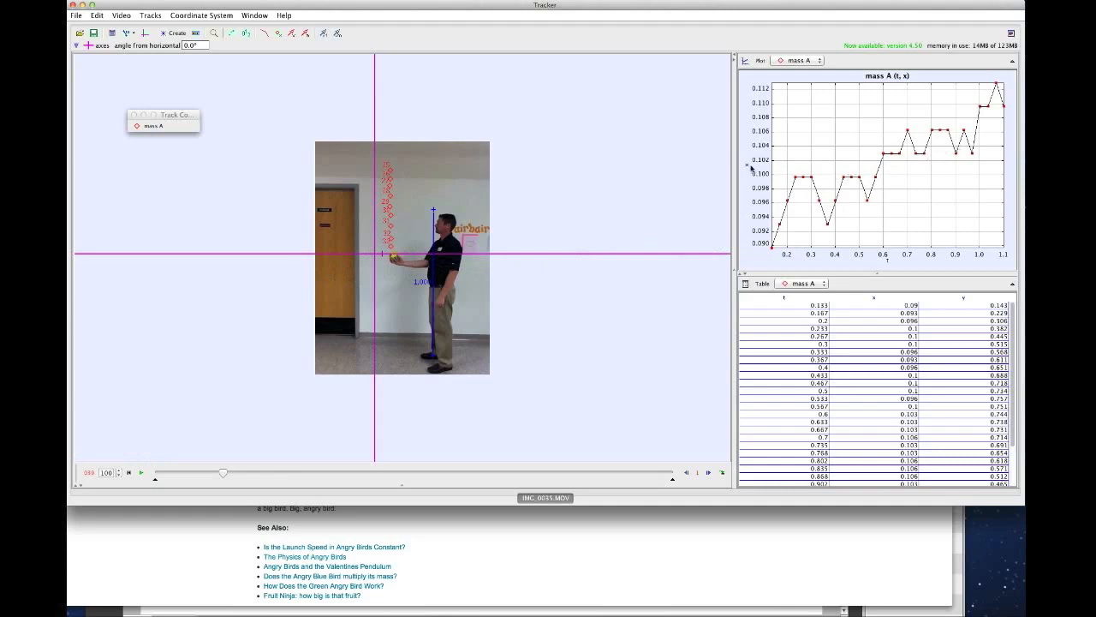
- Switch the mass A plot's vertical variable to the position y-component and open the plot for analysis in the Data Tool
left_click(747, 169)
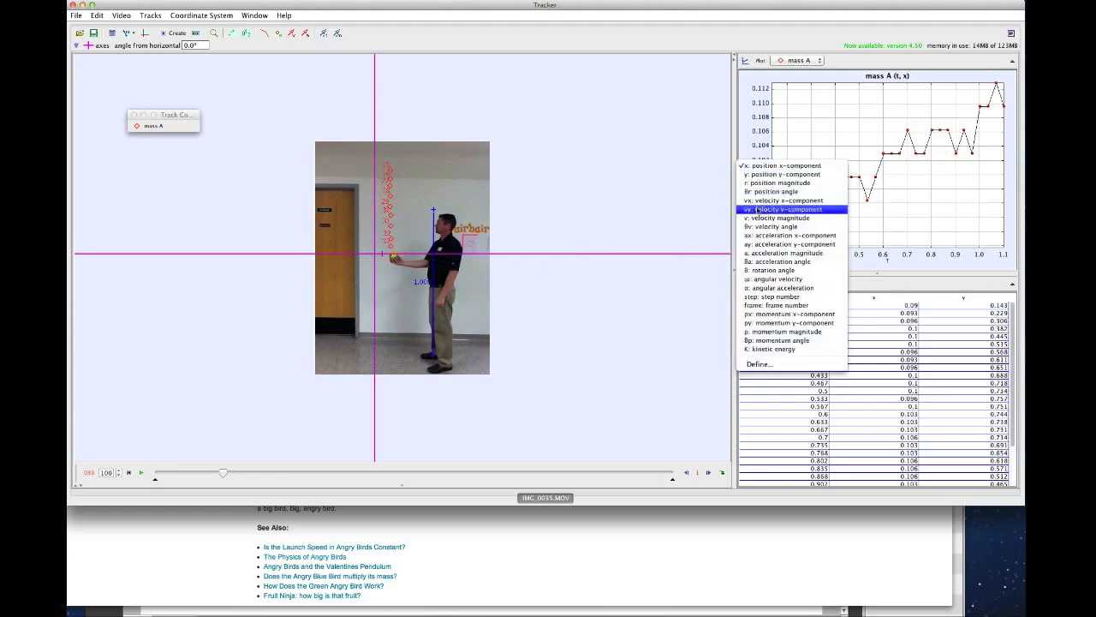
left_click(764, 174)
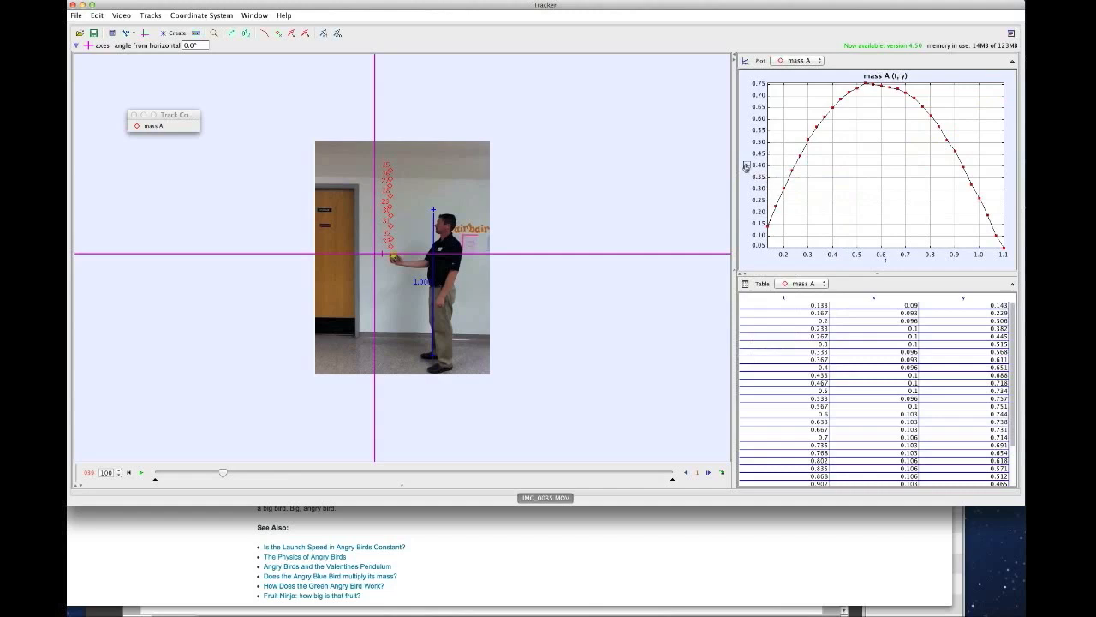
right_click(841, 149)
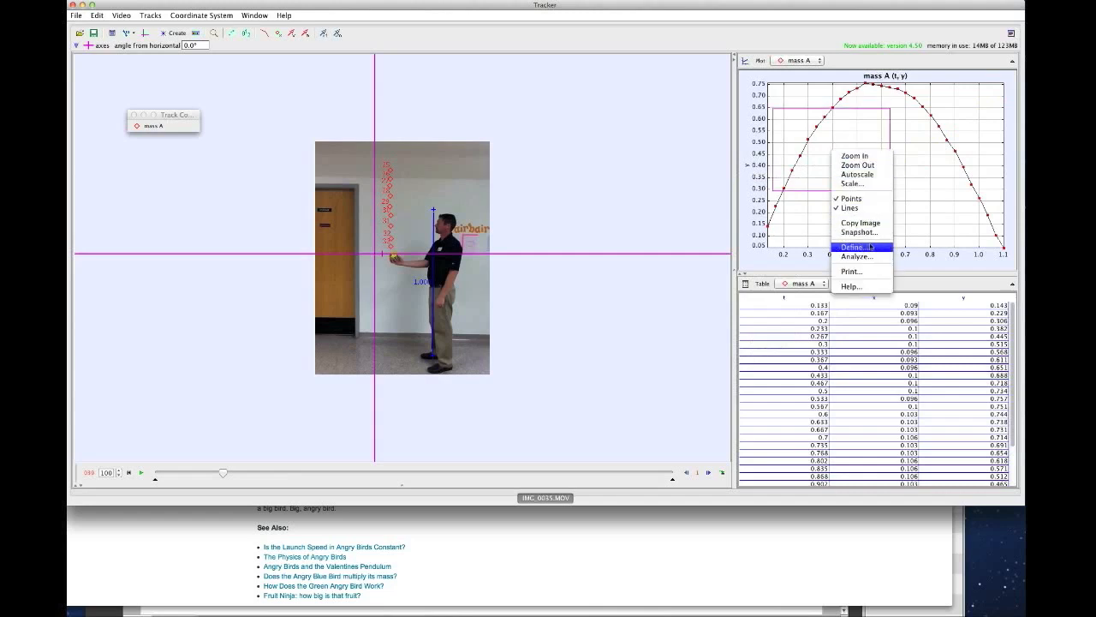
left_click(855, 256)
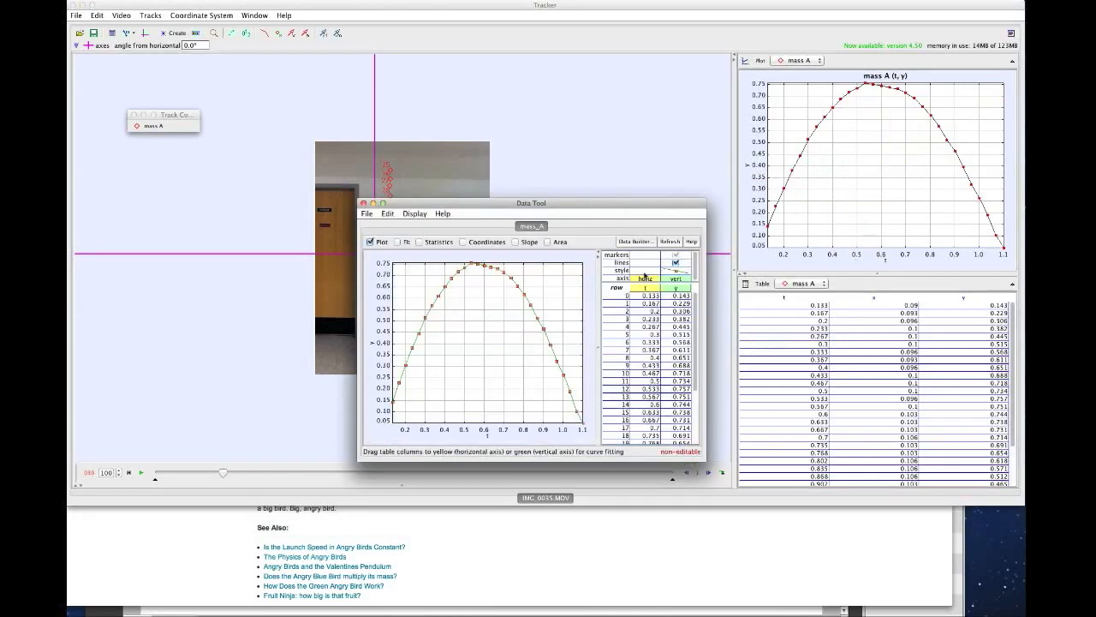
left_click_drag(570, 208, 646, 111)
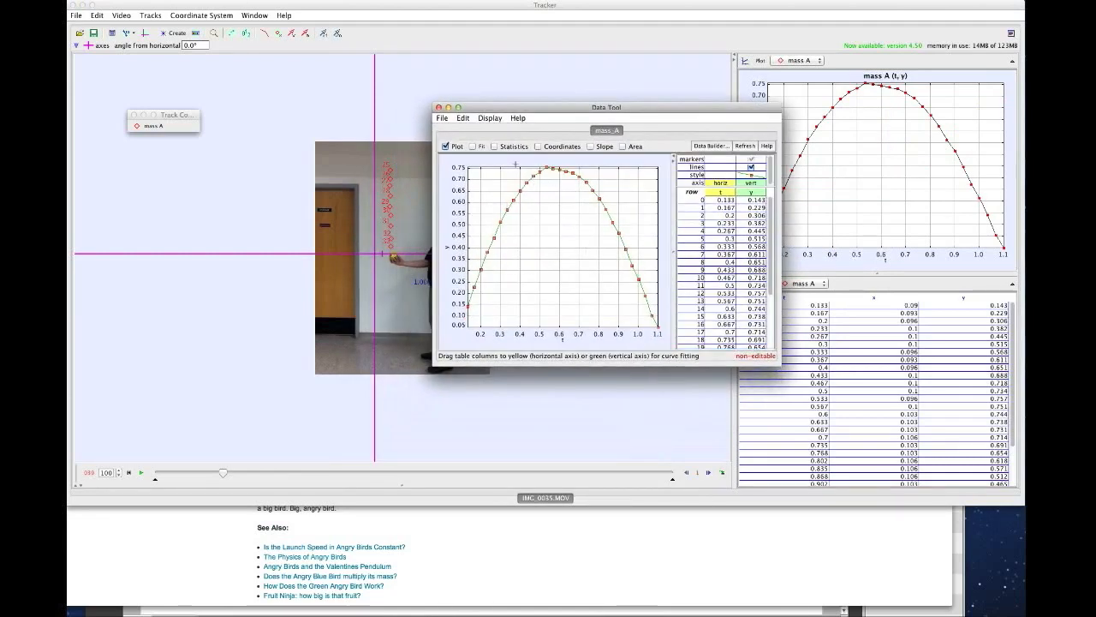
- Turn on curve fitting in the Data Tool and fit a parabola to the y-versus-time data
left_click_drag(534, 111, 600, 108)
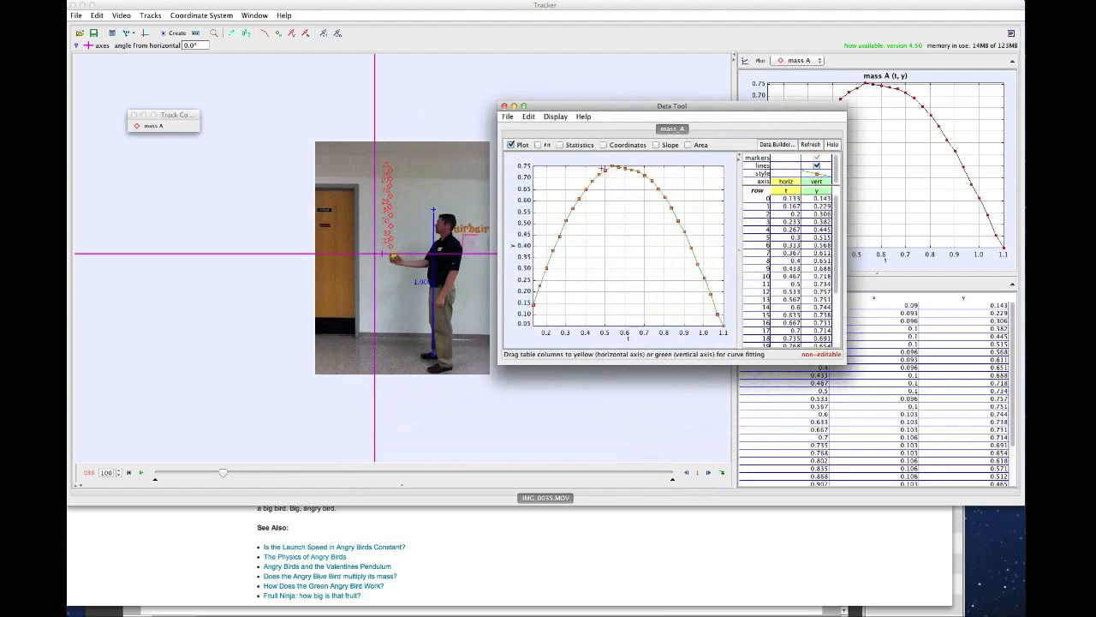
left_click(538, 145)
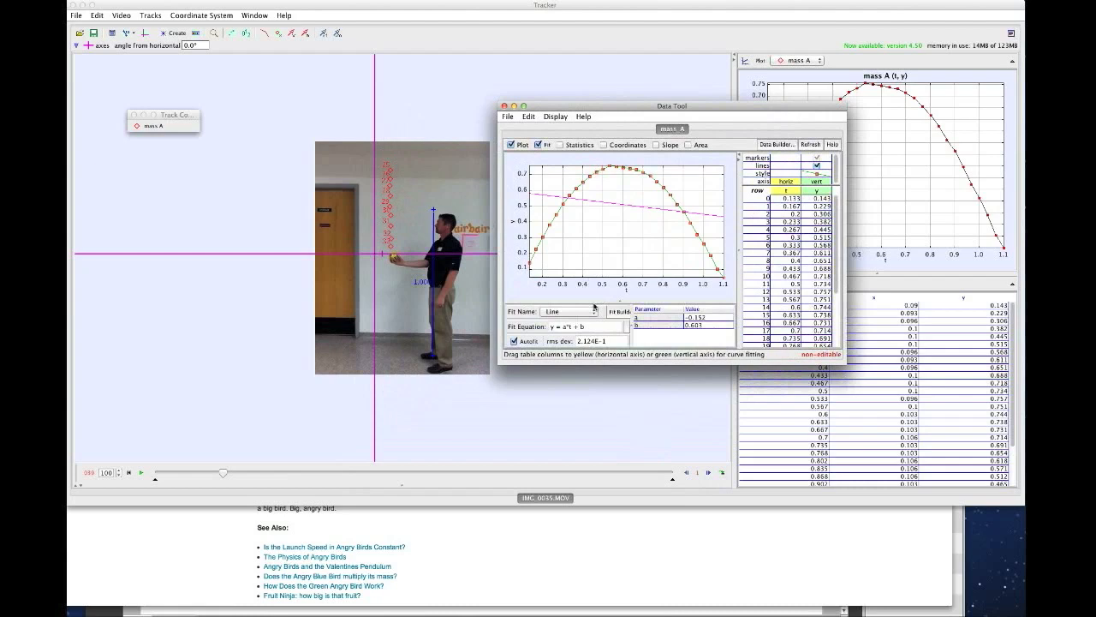
left_click(586, 312)
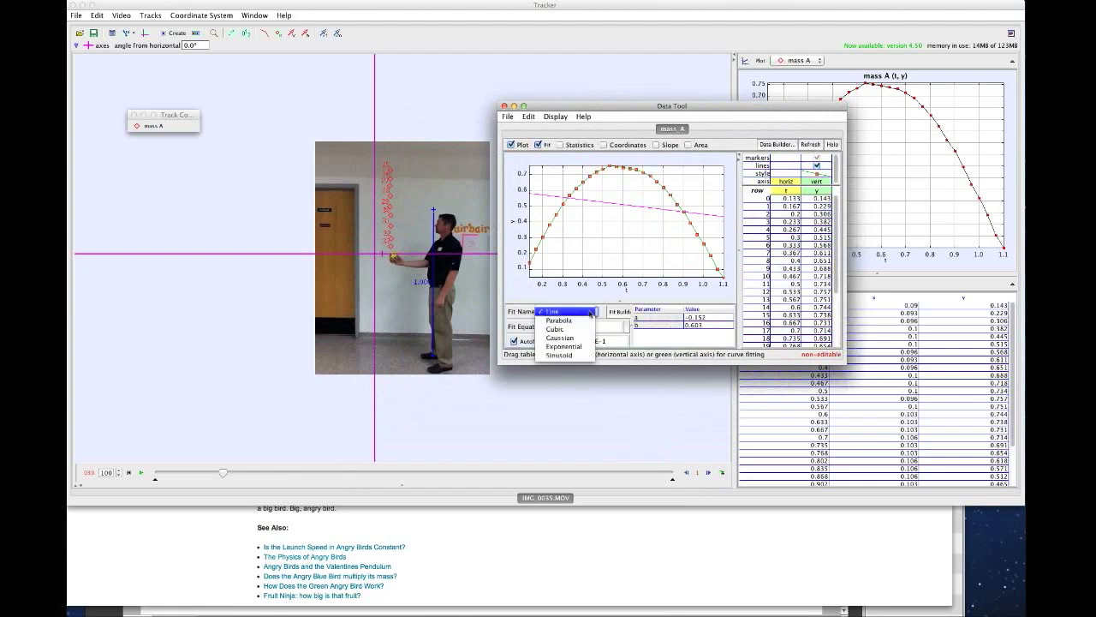
left_click(579, 320)
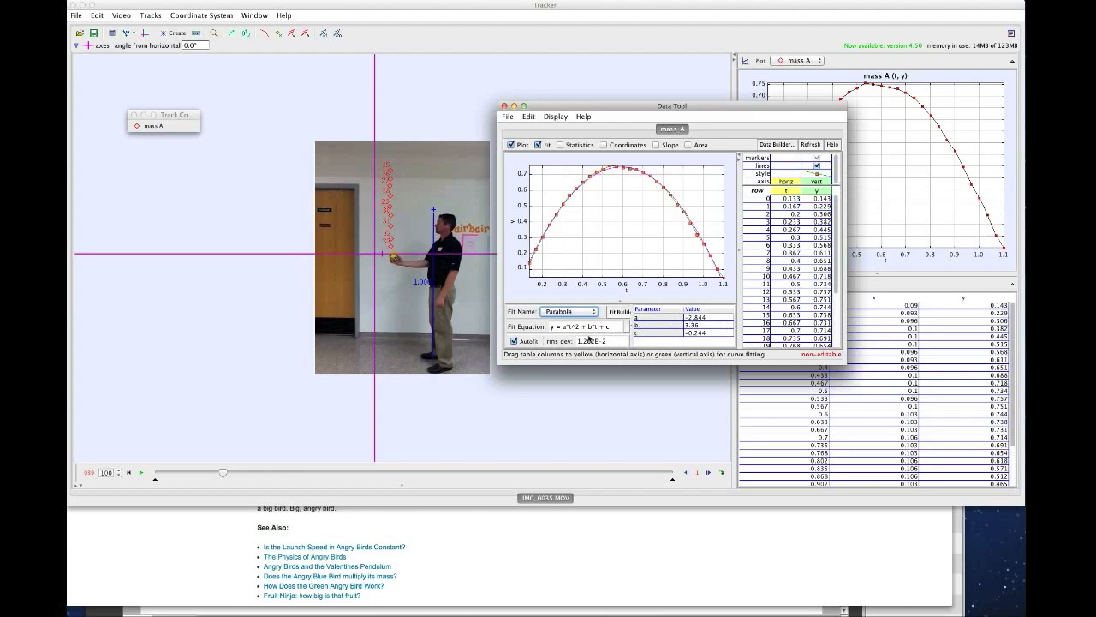
- Switch to the blank Sumo Paint canvas and arrange it beside the Data Tool so the fit parameters stay readable
left_click_drag(668, 107, 236, 79)
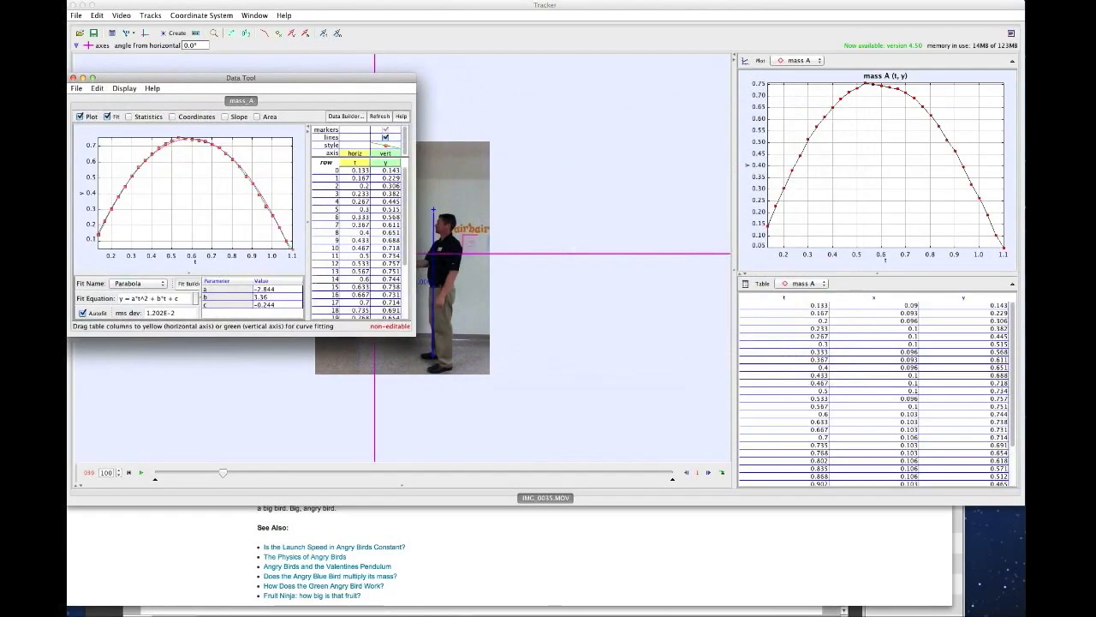
left_click(325, 612)
left_click_drag(272, 73, 485, 34)
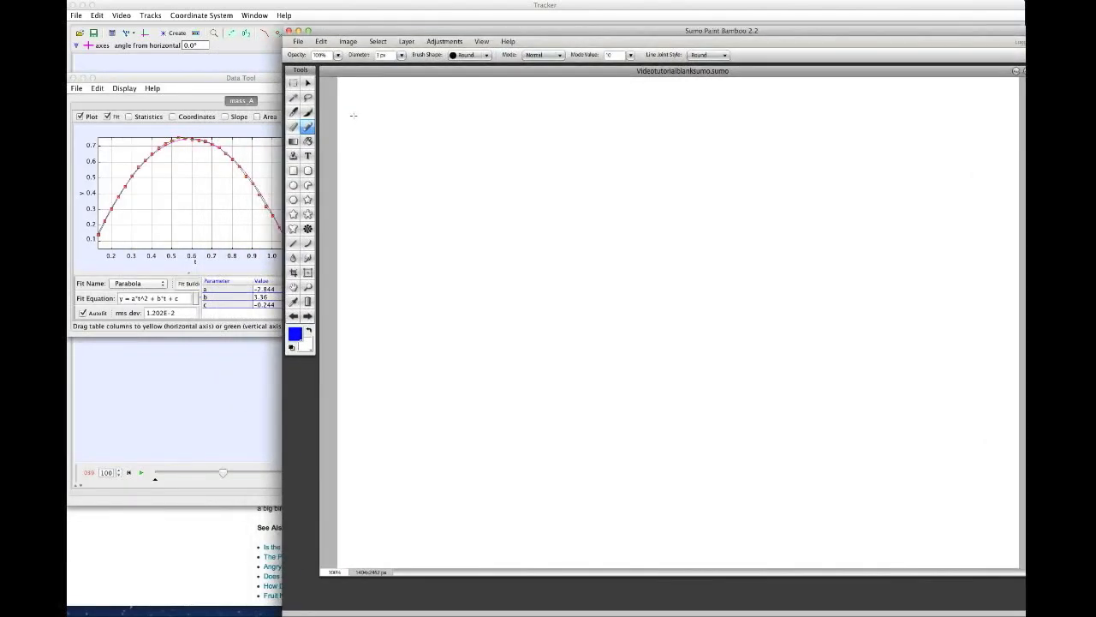
- Handwrite the fitted equation y = -2.844t² + 3.36t - 0.244 along the top of the blank canvas
left_click_drag(353, 111, 361, 125)
mouse_move(368, 109)
left_mouse_down()
mouse_move(361, 144)
mouse_move(382, 113)
left_mouse_up()
mouse_move(374, 124)
left_mouse_down()
mouse_move(438, 125)
mouse_move(458, 100)
mouse_move(470, 118)
left_mouse_up()
left_click(432, 123)
mouse_move(478, 97)
left_mouse_down()
mouse_move(481, 118)
mouse_move(501, 121)
mouse_move(497, 111)
left_mouse_up()
mouse_move(501, 92)
left_mouse_down()
mouse_move(536, 122)
mouse_move(569, 103)
mouse_move(564, 117)
mouse_move(602, 111)
left_mouse_up()
left_click(555, 118)
left_click_drag(592, 103, 603, 103)
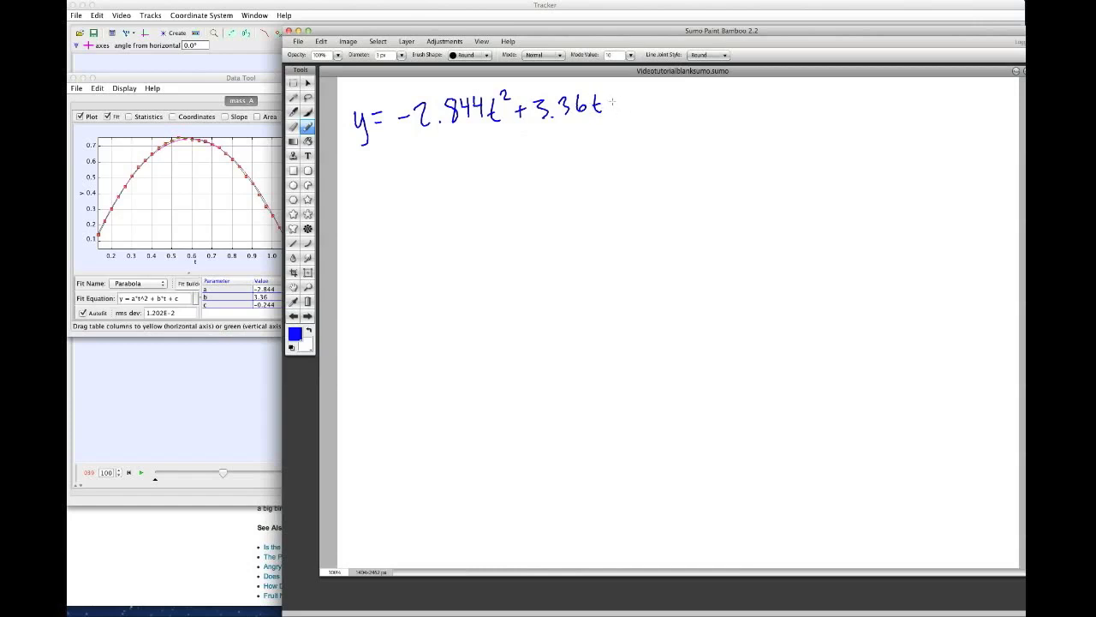
mouse_move(633, 96)
left_mouse_down()
mouse_move(666, 111)
mouse_move(686, 96)
mouse_move(687, 107)
left_mouse_up()
- Handwrite the kinematic equation x_f = ½at² + v_i t + x_i directly beneath the fitted equation
mouse_move(357, 168)
left_mouse_down()
mouse_move(366, 185)
mouse_move(356, 187)
left_mouse_up()
left_click_drag(376, 195, 380, 179)
left_click_drag(373, 186, 424, 170)
mouse_move(421, 181)
left_mouse_down()
mouse_move(434, 196)
mouse_move(453, 177)
left_mouse_up()
mouse_move(447, 170)
left_mouse_down()
mouse_move(484, 170)
mouse_move(477, 177)
mouse_move(499, 162)
mouse_move(503, 180)
mouse_move(522, 164)
mouse_move(553, 175)
left_mouse_up()
mouse_move(553, 163)
left_mouse_down()
mouse_move(543, 175)
mouse_move(560, 176)
left_mouse_up()
left_click(561, 163)
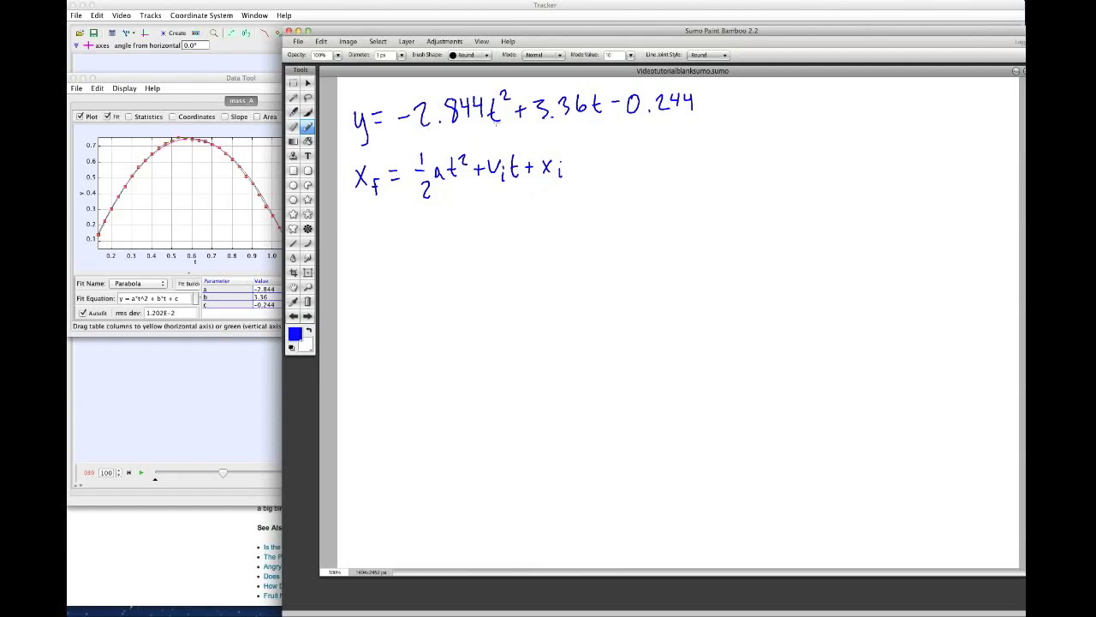
- Write -2.844D = ½a below the two equations and underline the matching 2.844 and ½ coefficients above
mouse_move(374, 261)
left_mouse_down()
mouse_move(399, 269)
mouse_move(420, 249)
mouse_move(451, 266)
mouse_move(475, 253)
left_mouse_up()
left_click(406, 268)
mouse_move(465, 260)
left_mouse_down()
mouse_move(490, 255)
mouse_move(499, 274)
mouse_move(511, 262)
left_mouse_up()
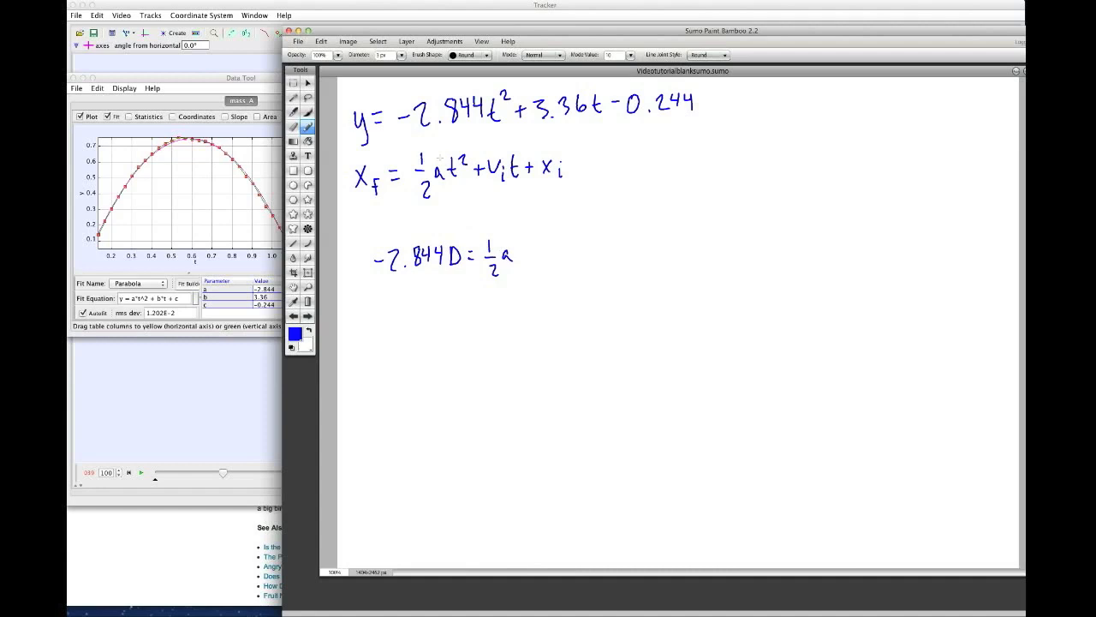
left_click_drag(420, 135, 476, 124)
left_click_drag(423, 206, 446, 201)
- Write a = -9.8 m/s² beside the coefficient equation and 1D = 1.723m beneath it
left_click_drag(391, 298, 399, 315)
left_click_drag(399, 296, 404, 312)
mouse_move(547, 249)
left_mouse_down()
mouse_move(549, 258)
mouse_move(565, 245)
left_mouse_up()
mouse_move(555, 252)
left_mouse_down()
mouse_move(581, 244)
mouse_move(591, 257)
mouse_move(636, 241)
mouse_move(640, 259)
left_mouse_up()
left_click(604, 254)
left_click_drag(649, 239, 658, 246)
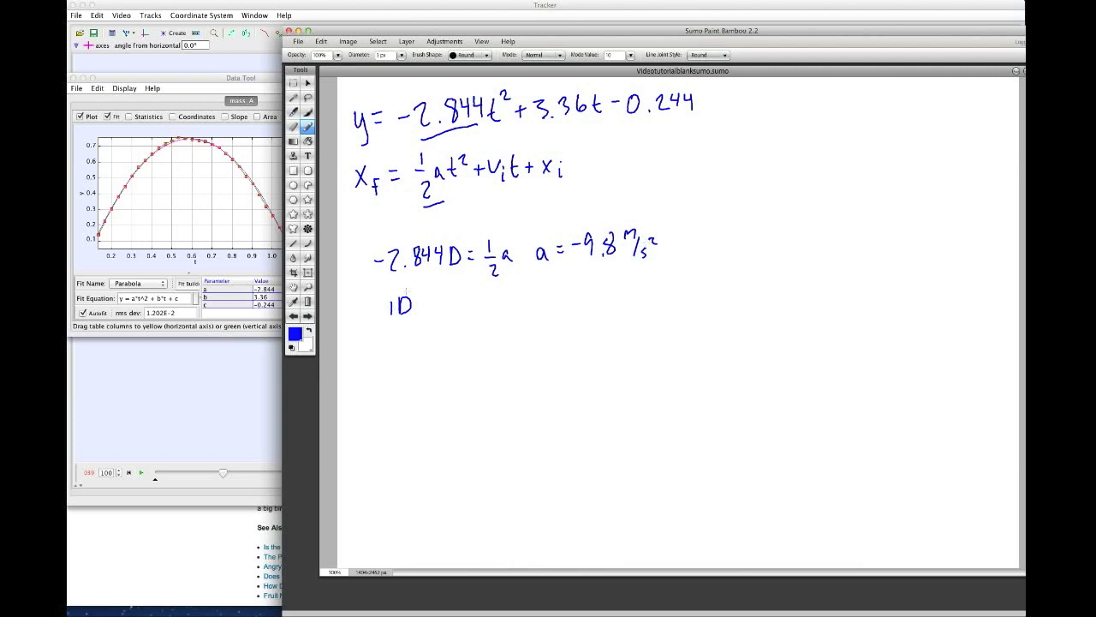
left_click_drag(415, 304, 426, 311)
left_click_drag(434, 295, 433, 317)
left_click_drag(444, 307, 442, 315)
mouse_move(455, 299)
left_mouse_down()
mouse_move(460, 316)
mouse_move(519, 313)
left_mouse_up()
- Set up the metres-to-feet conversion below, writing 1.723m times 3.281 ft over 1m with fraction lines
mouse_move(363, 348)
left_mouse_down()
mouse_move(365, 367)
mouse_move(447, 365)
left_mouse_up()
left_click(370, 366)
mouse_move(363, 377)
left_mouse_down()
mouse_move(451, 374)
mouse_move(450, 392)
mouse_move(506, 371)
mouse_move(465, 400)
left_mouse_up()
left_click_drag(471, 399, 490, 399)
mouse_move(454, 349)
left_mouse_down()
mouse_move(467, 360)
mouse_move(457, 369)
mouse_move(495, 365)
mouse_move(502, 347)
left_mouse_up()
mouse_move(514, 343)
left_mouse_down()
mouse_move(514, 363)
mouse_move(526, 352)
left_mouse_up()
mouse_move(530, 355)
left_mouse_down()
mouse_move(541, 355)
mouse_move(532, 362)
left_mouse_up()
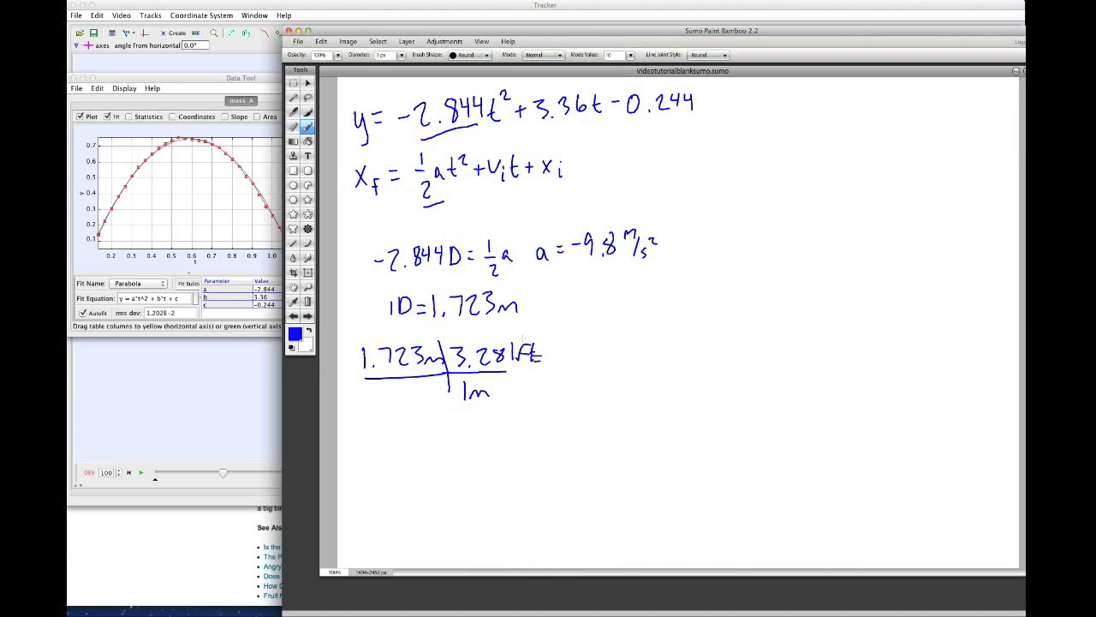
- Write the converted height 5.65 ft beneath the unit conversion
mouse_move(388, 419)
left_mouse_down()
mouse_move(385, 432)
mouse_move(400, 418)
mouse_move(436, 433)
left_mouse_up()
left_click(407, 432)
mouse_move(438, 411)
left_mouse_down()
mouse_move(463, 432)
mouse_move(475, 408)
left_mouse_up()
left_click_drag(463, 420, 472, 421)
mouse_move(483, 410)
left_mouse_down()
mouse_move(485, 432)
mouse_move(491, 420)
left_mouse_up()
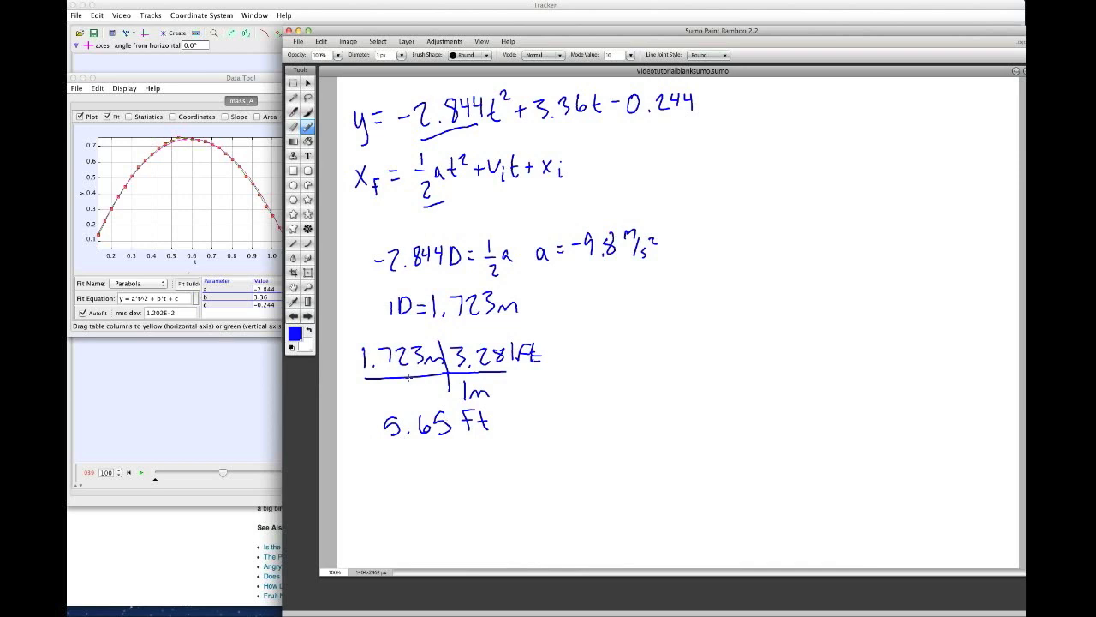
- Switch back to Tracker and view mass A's velocity y-component over time before restoring the position y-component plot
left_click(220, 80)
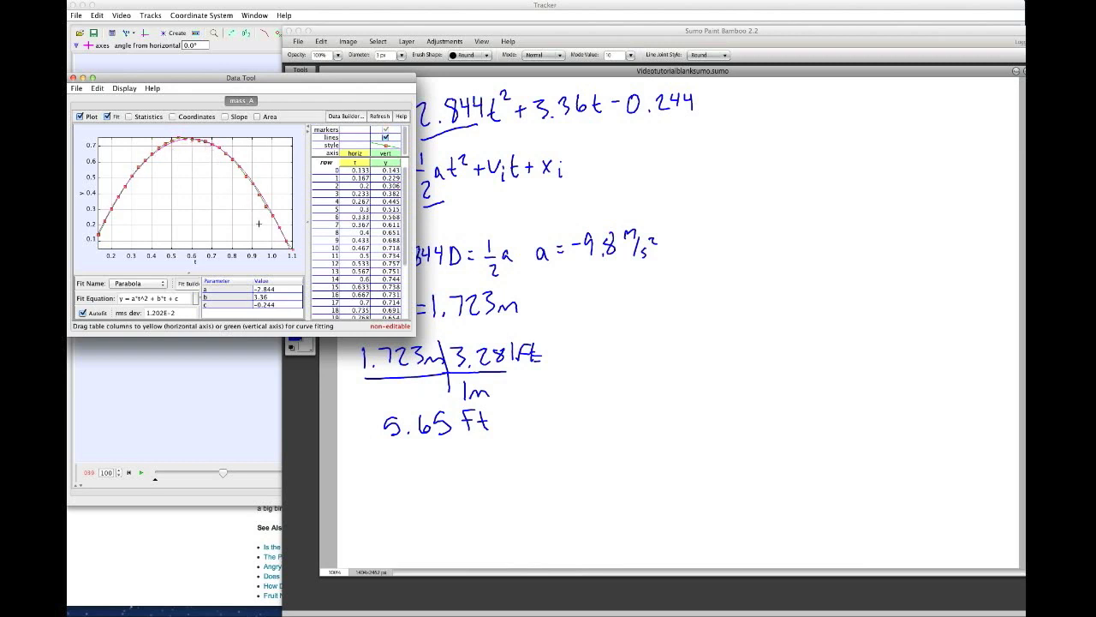
left_click(167, 74)
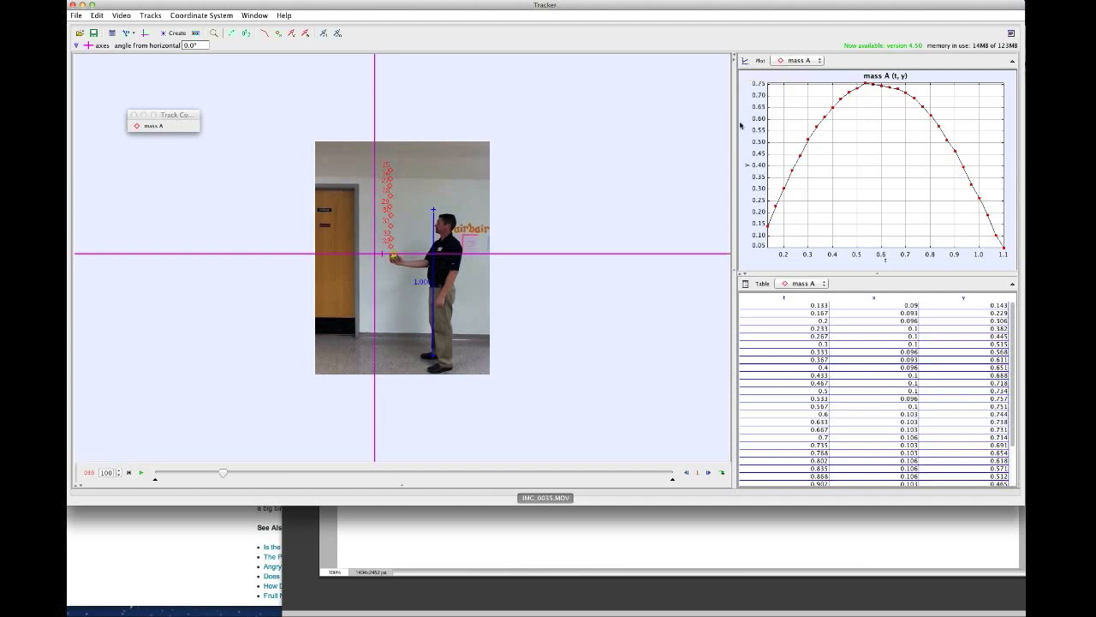
left_click(748, 167)
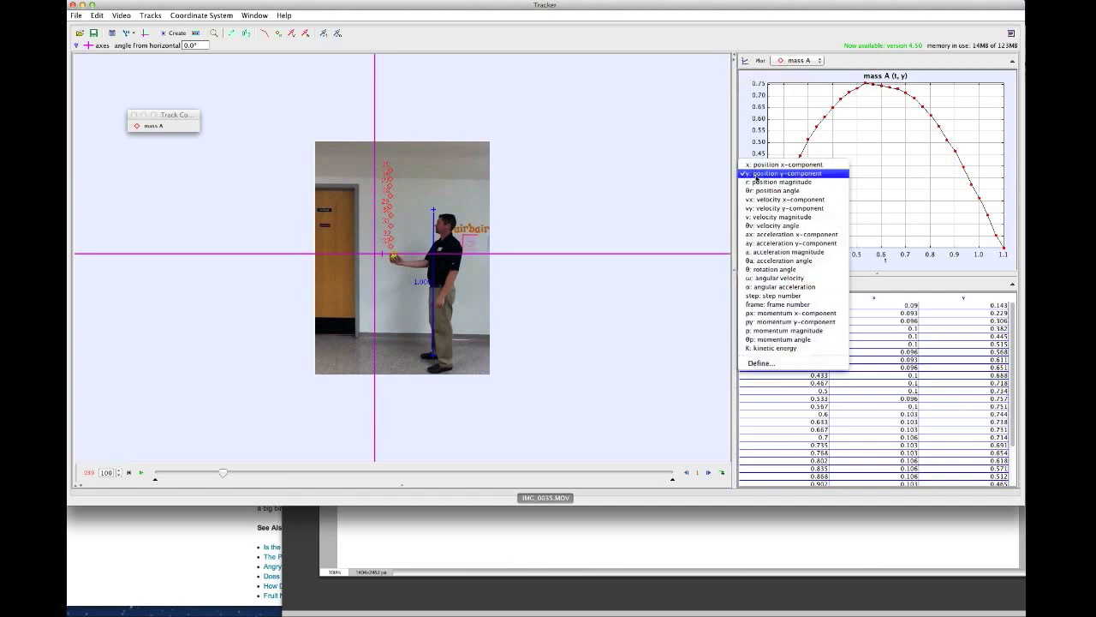
left_click(765, 208)
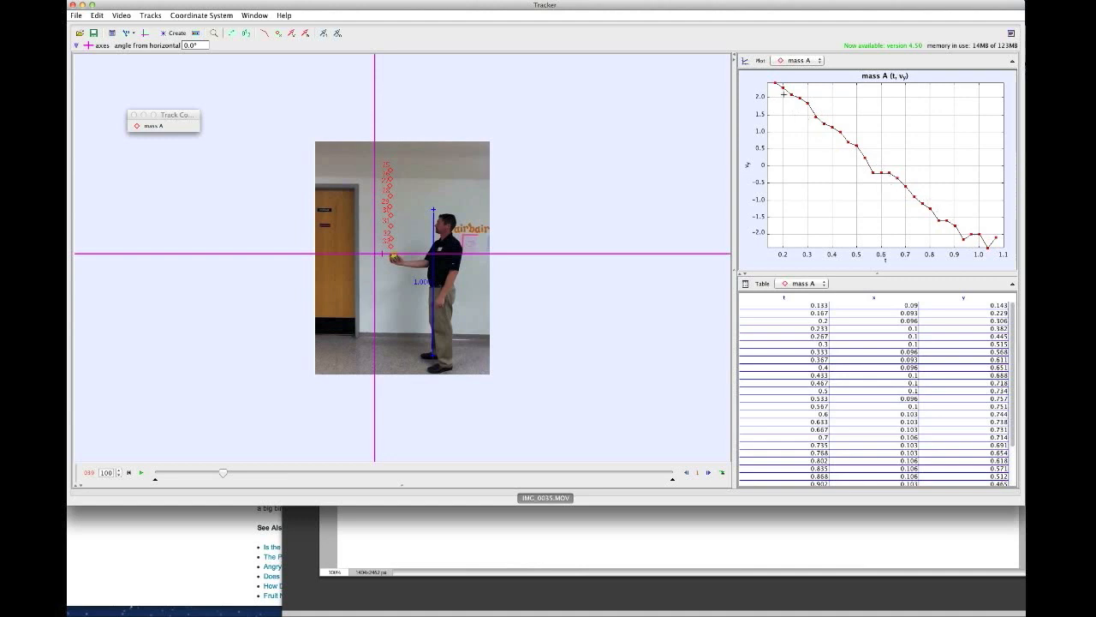
left_click(749, 166)
left_click(766, 174)
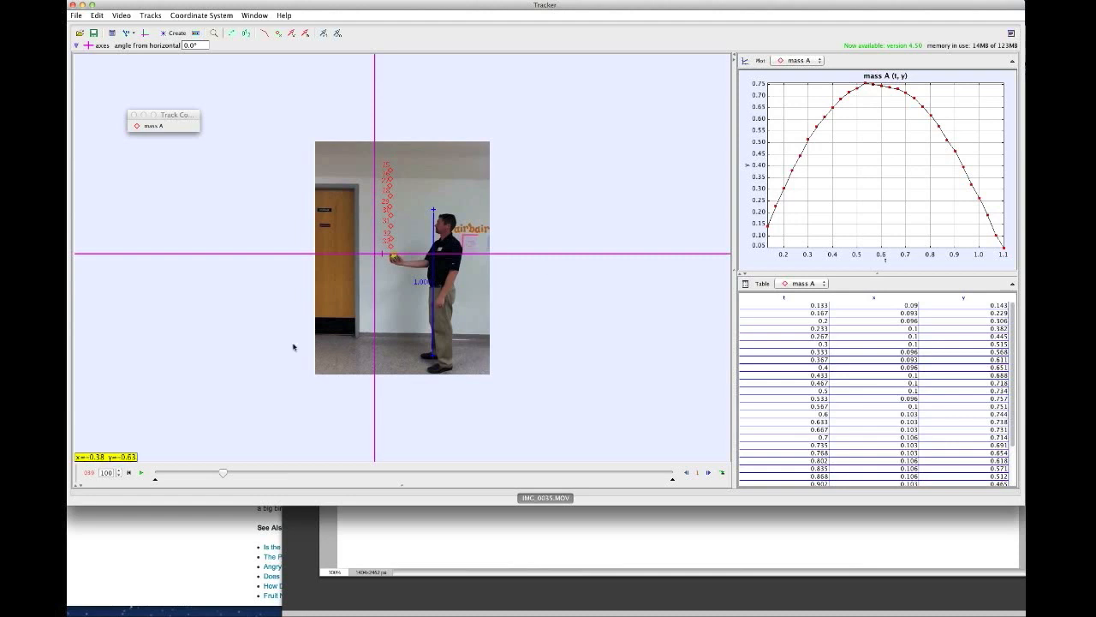
- Rewind the video to its start, play it through the ball toss, and stop playback once the ball is caught
left_click_drag(223, 473, 146, 473)
left_click(142, 472)
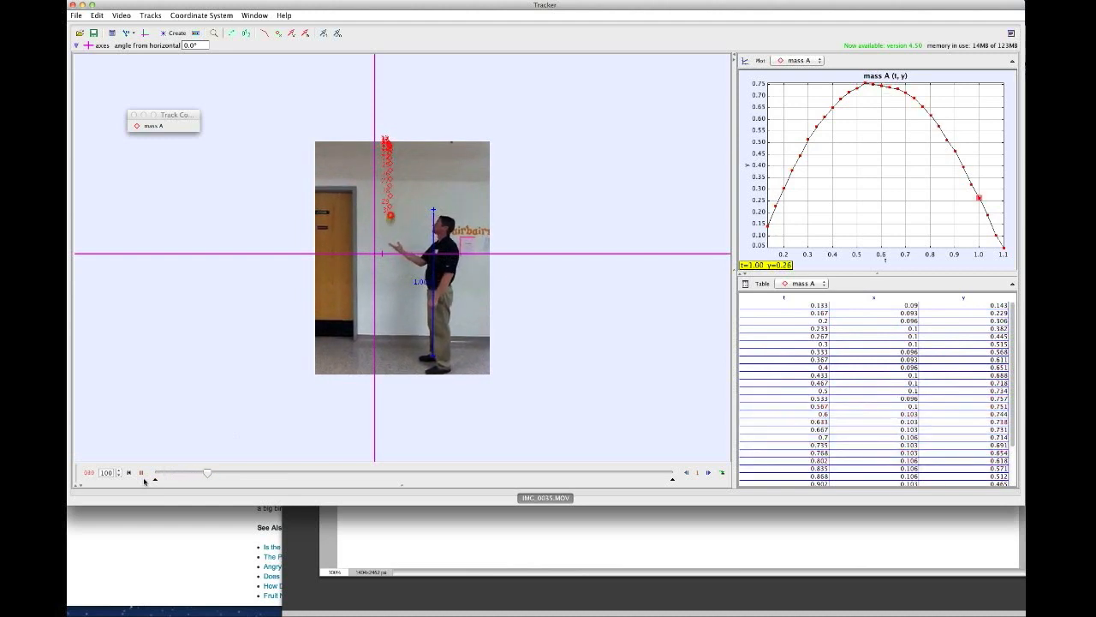
left_click(143, 474)
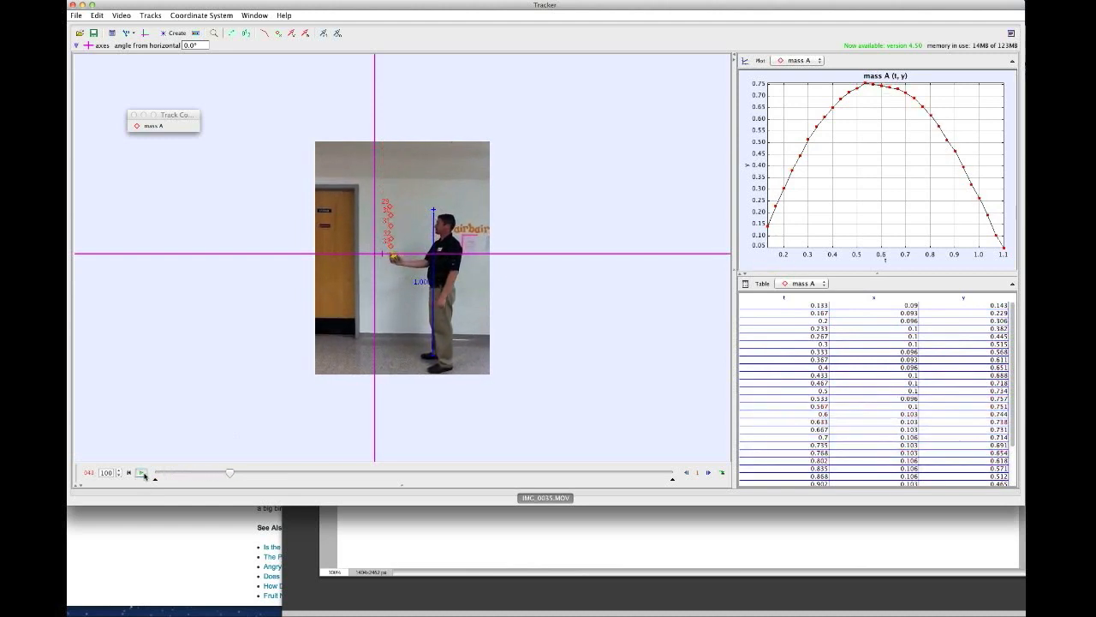